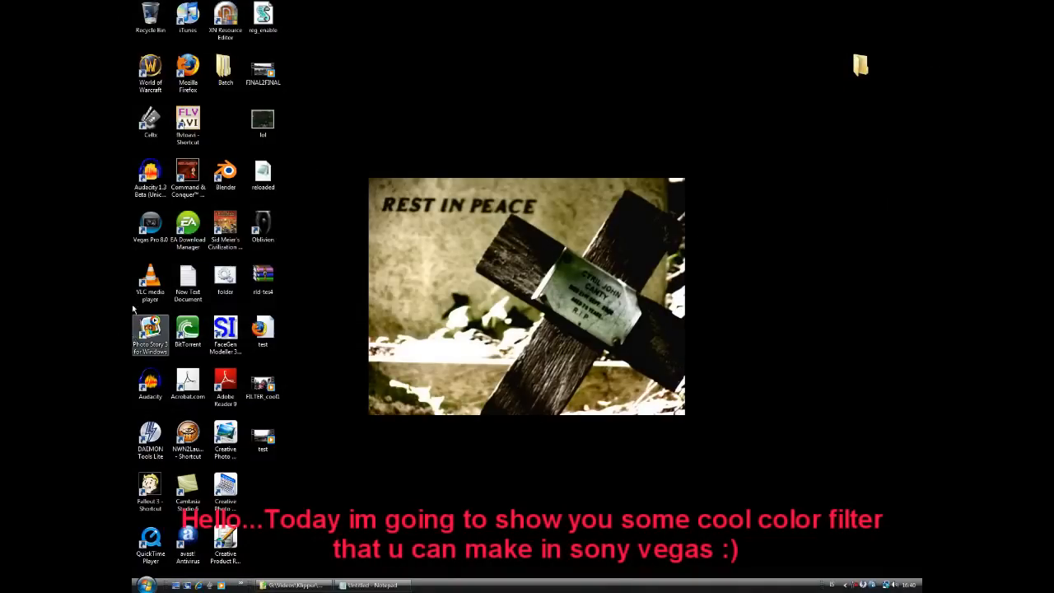
# Step: Open Sony Vegas Pro and place video clip 00057 from the clips folder at the very start of the timeline
pyautogui.doubleClick(145, 222)
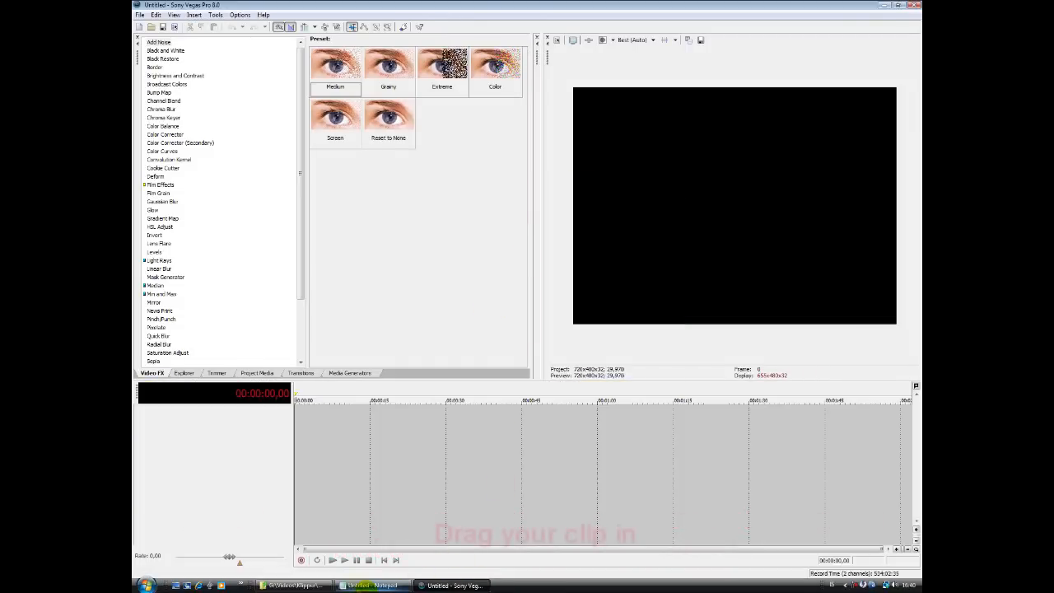
pyautogui.click(295, 586)
pyautogui.click(620, 103)
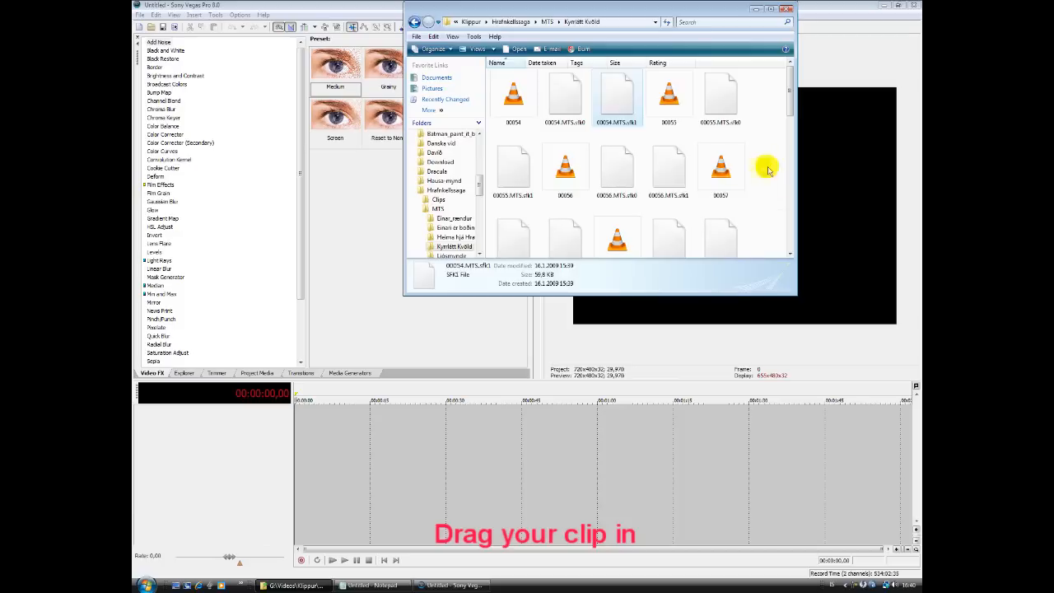
pyautogui.click(727, 181)
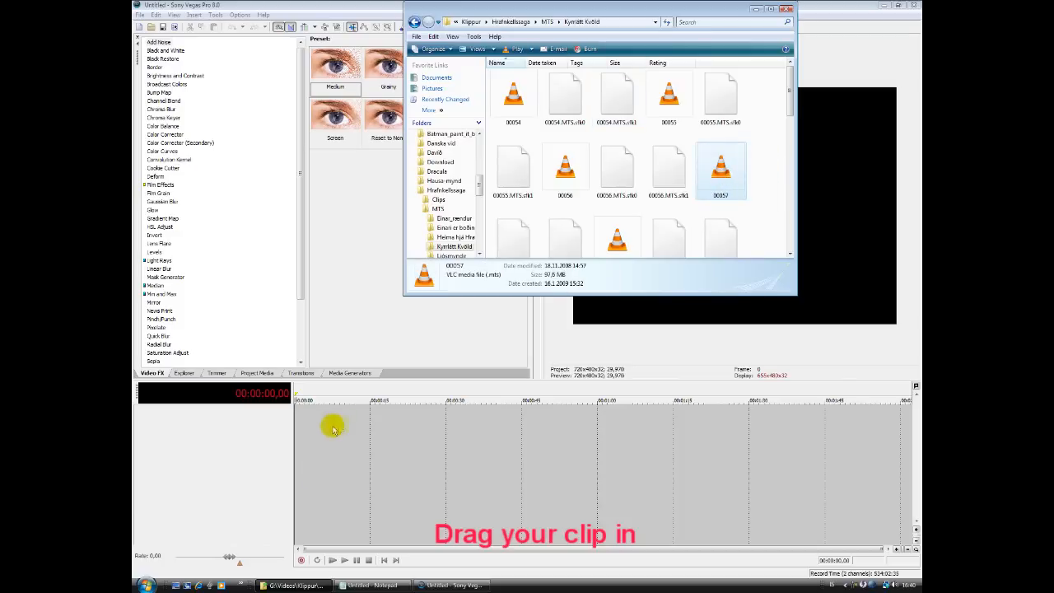
pyautogui.moveTo(330, 416); pyautogui.dragTo(301, 429)
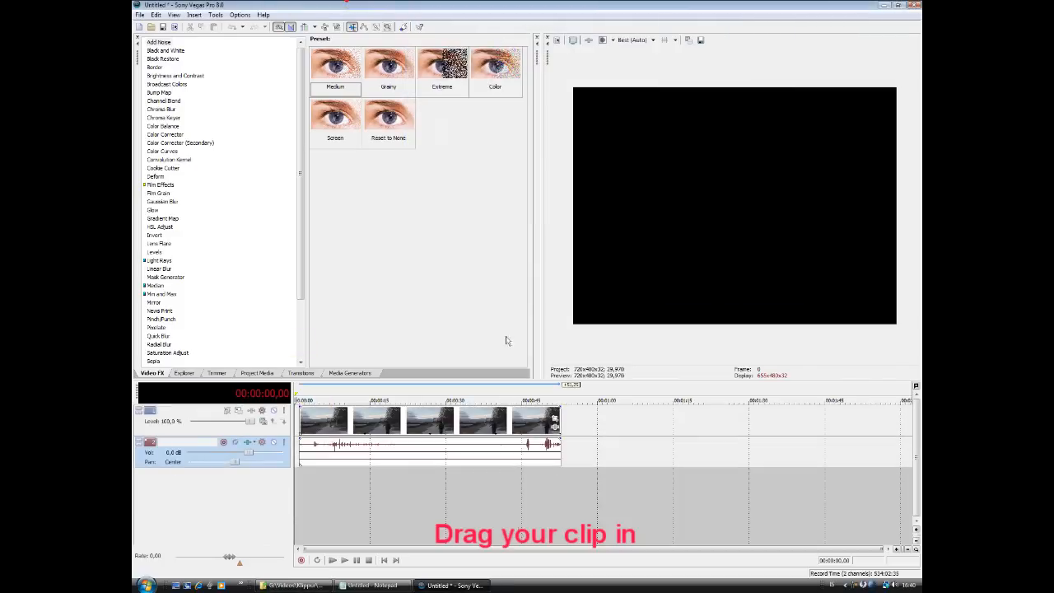
pyautogui.moveTo(444, 426); pyautogui.dragTo(440, 426)
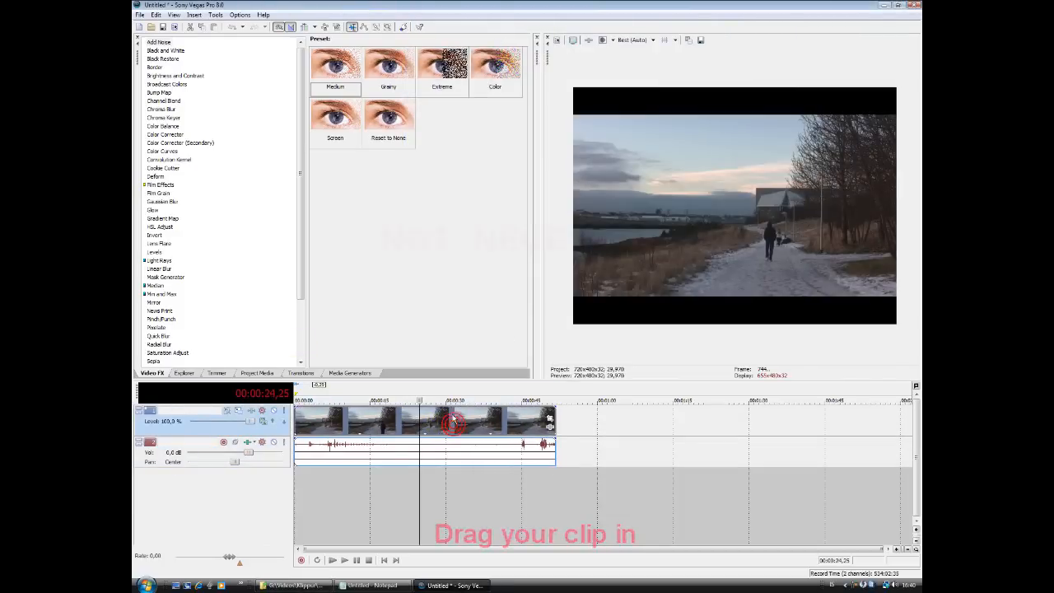
# Step: Set the project's video size to 1280 pixels wide and 720 pixels high in the project properties
pyautogui.click(140, 15)
pyautogui.click(183, 169)
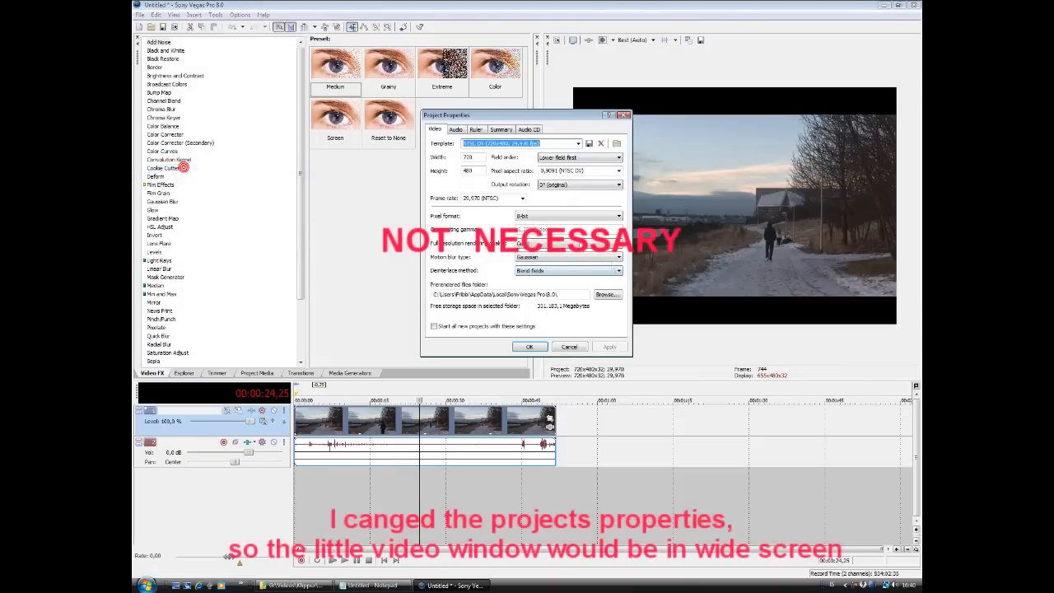
pyautogui.doubleClick(480, 160)
pyautogui.write('128')
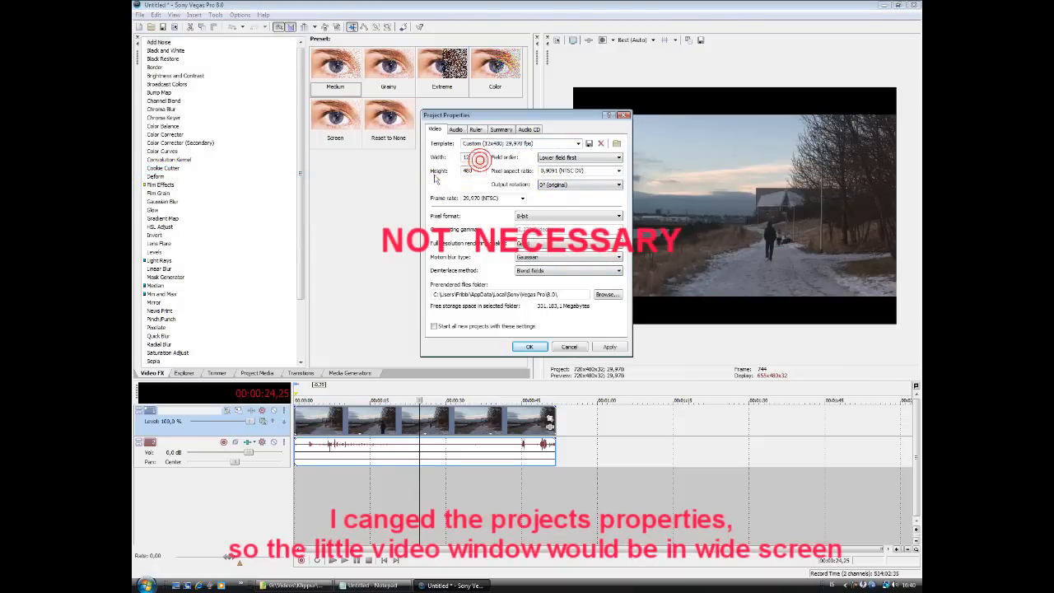
pyautogui.write('720')
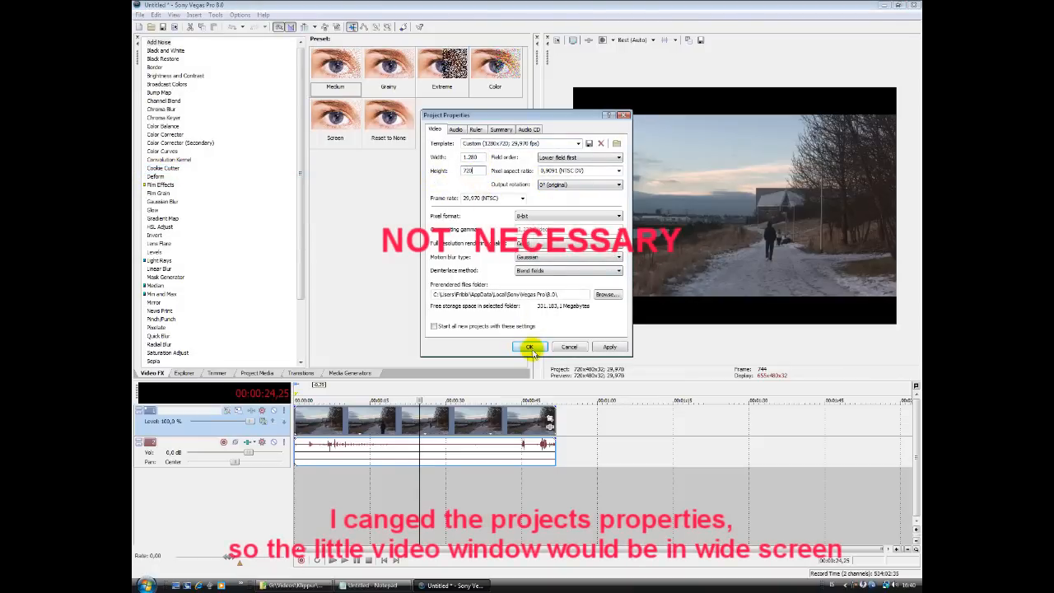
pyautogui.click(530, 347)
# Step: Place the playhead at 00:00:19,28 and briefly play the clip in the preview
pyautogui.click(410, 531)
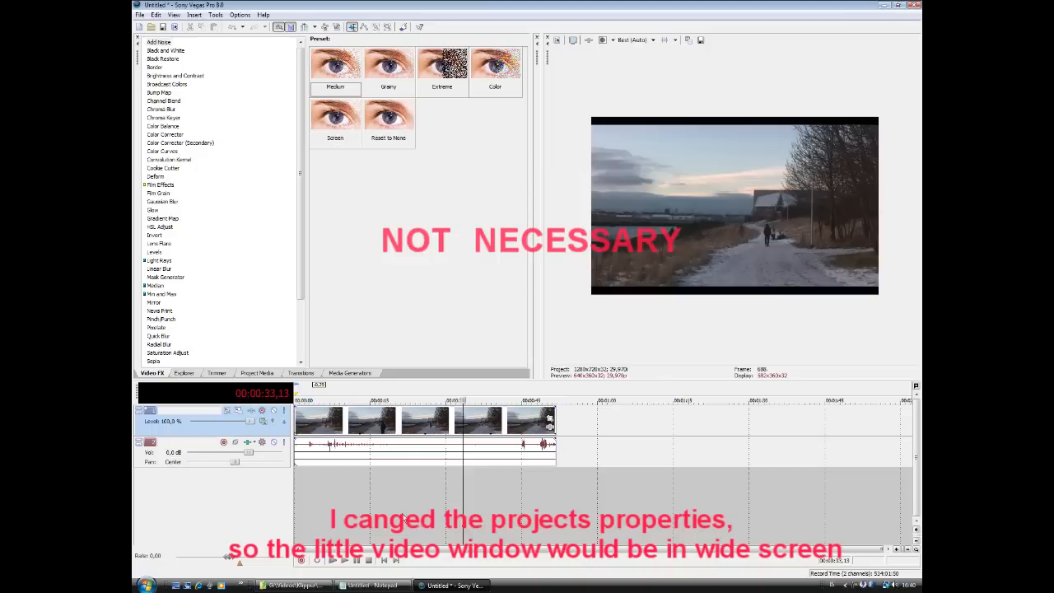
pyautogui.click(397, 420)
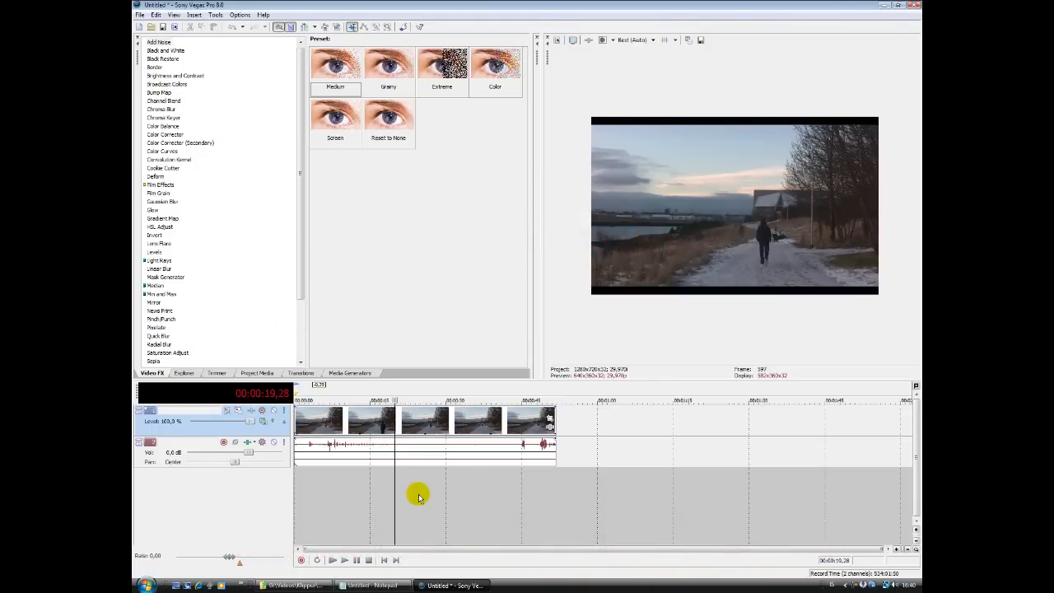
pyautogui.press('space')
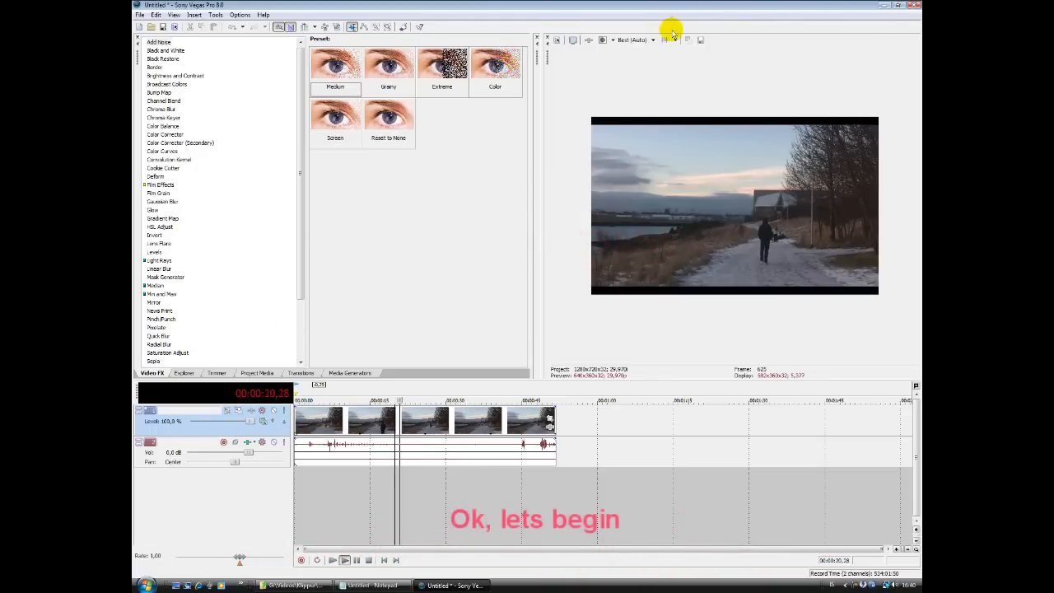
pyautogui.press('space')
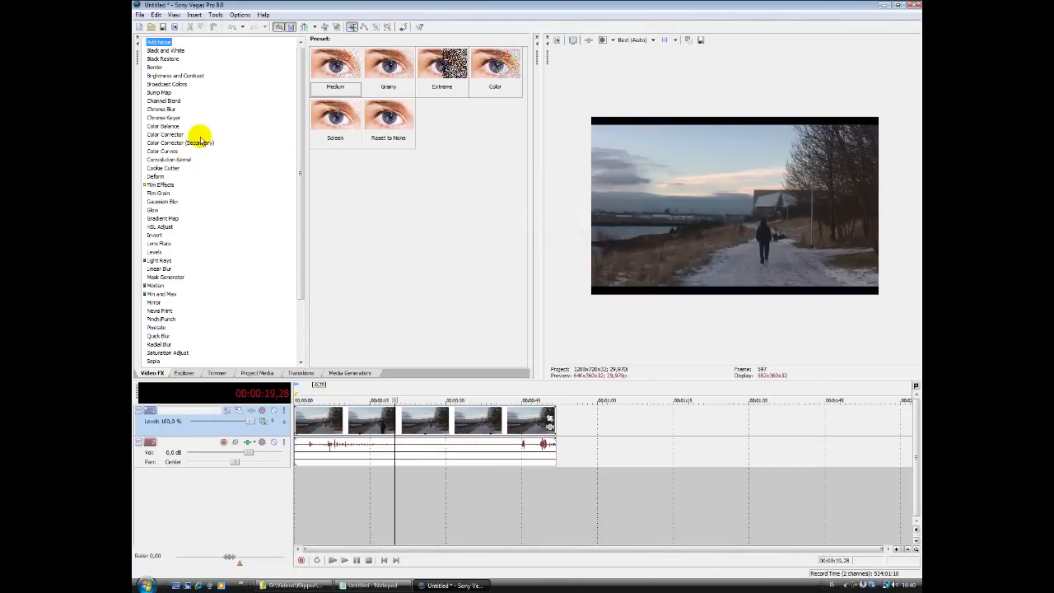
# Step: Apply the Studio RGB to Computer RGB preset of Color Corrector (Secondary) to the clip and close the effect settings
pyautogui.click(207, 144)
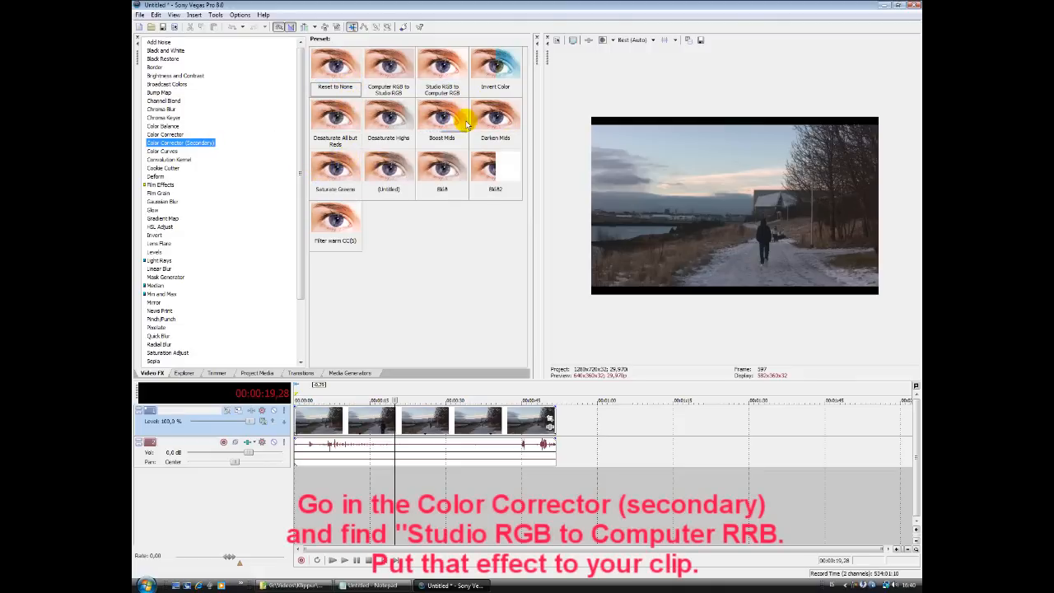
pyautogui.moveTo(395, 66); pyautogui.dragTo(477, 410)
pyautogui.moveTo(435, 67); pyautogui.dragTo(424, 415)
pyautogui.click(229, 390)
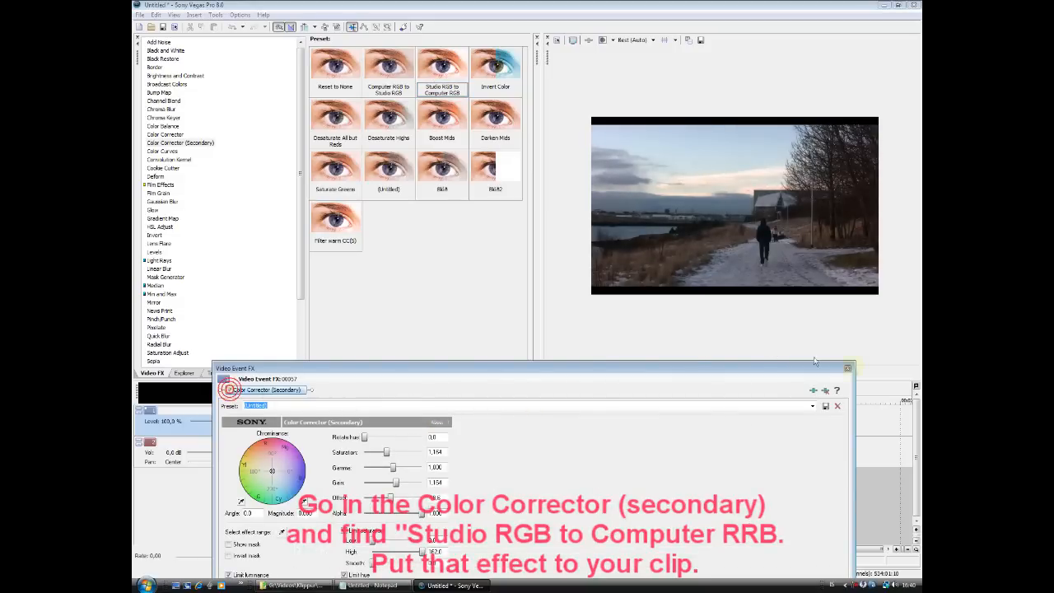
pyautogui.click(847, 367)
# Step: Apply the Darker, More Contrast preset of Brightness and Contrast to the clip, with brightness set to 0,00 and contrast to 0,20
pyautogui.click(175, 75)
pyautogui.moveTo(495, 120); pyautogui.dragTo(437, 420)
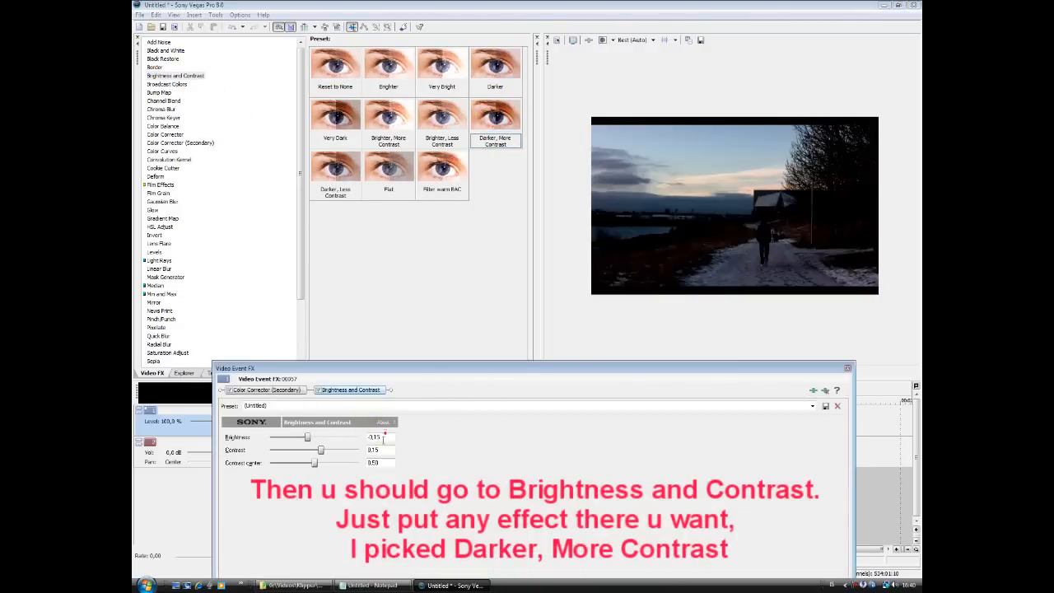
pyautogui.click(390, 463)
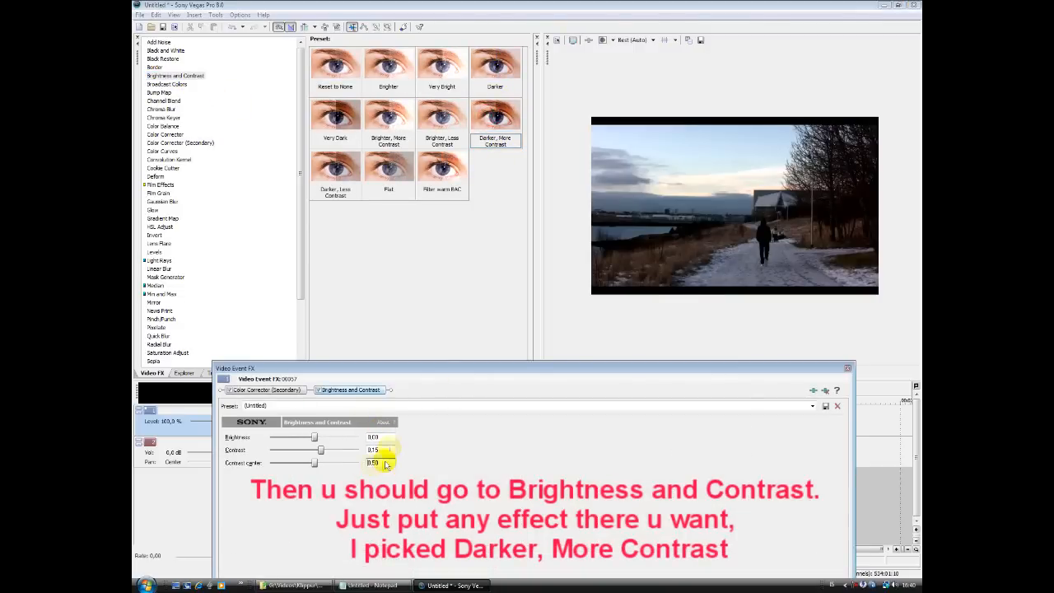
pyautogui.click(369, 450)
pyautogui.doubleClick(373, 450)
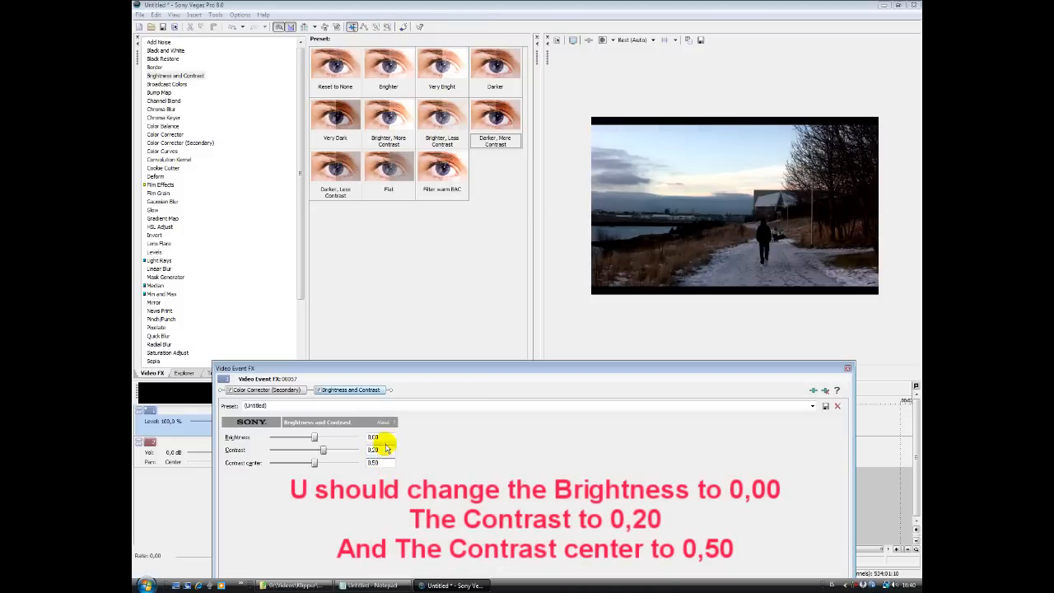
pyautogui.write('0,20')
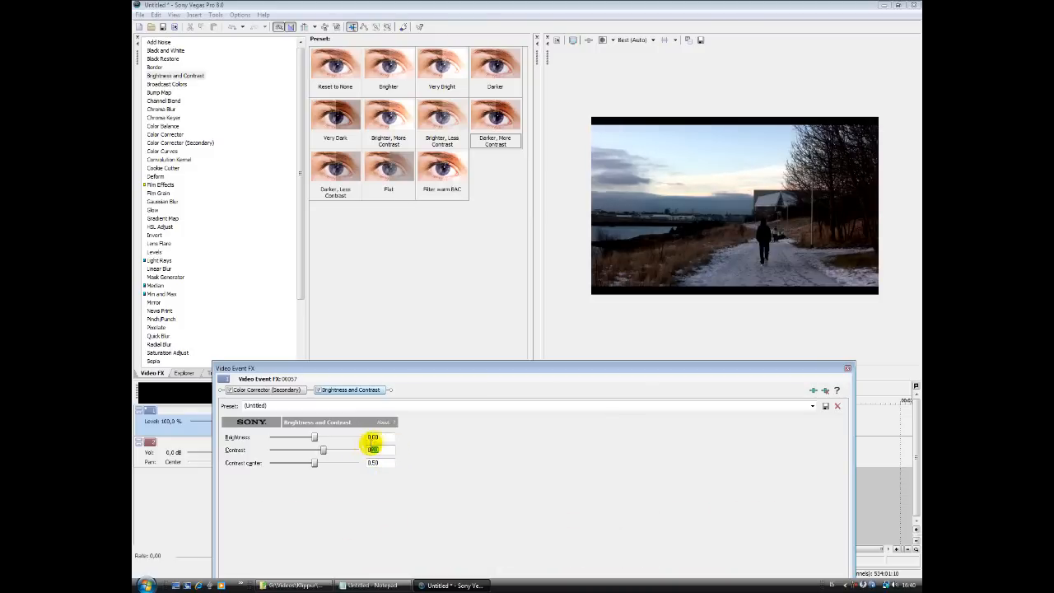
pyautogui.click(848, 368)
# Step: Apply the Warm Colors preset of the Color Curves effect to the clip
pyautogui.scroll(-1, 168, 132)
pyautogui.click(162, 120)
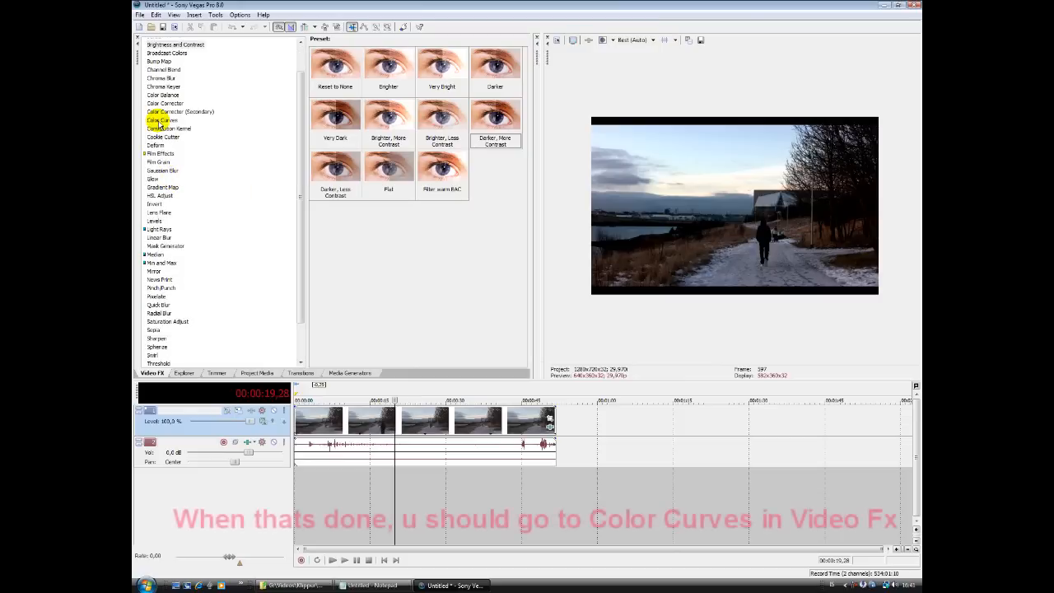
pyautogui.click(441, 117)
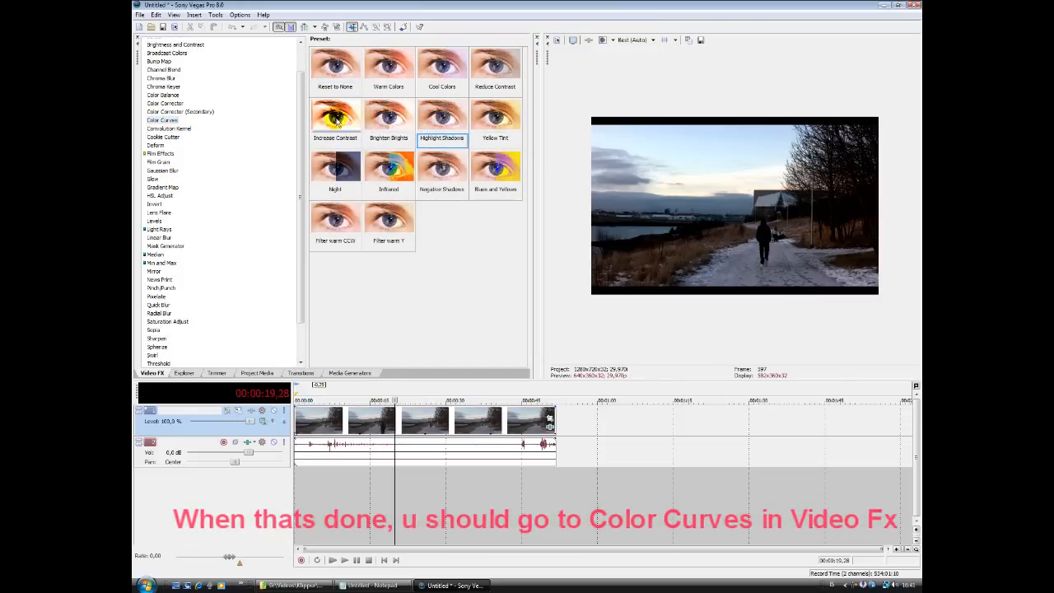
pyautogui.moveTo(388, 67); pyautogui.dragTo(486, 420)
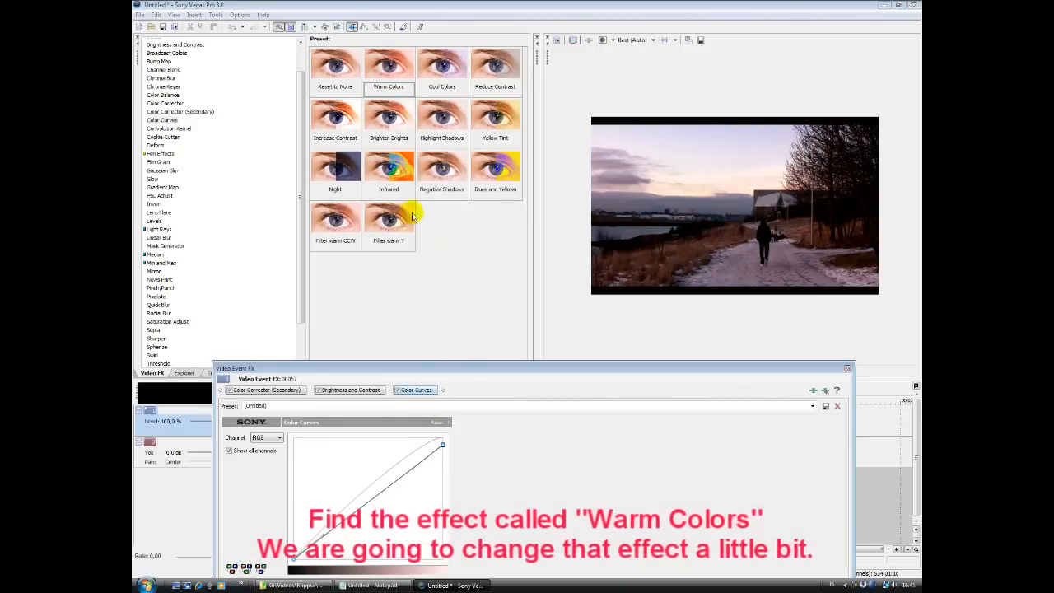
# Step: Add the Filter warm CCW preset as a second Color Curves effect and compare its curves with the Warm Colors ones
pyautogui.moveTo(333, 223); pyautogui.dragTo(435, 390)
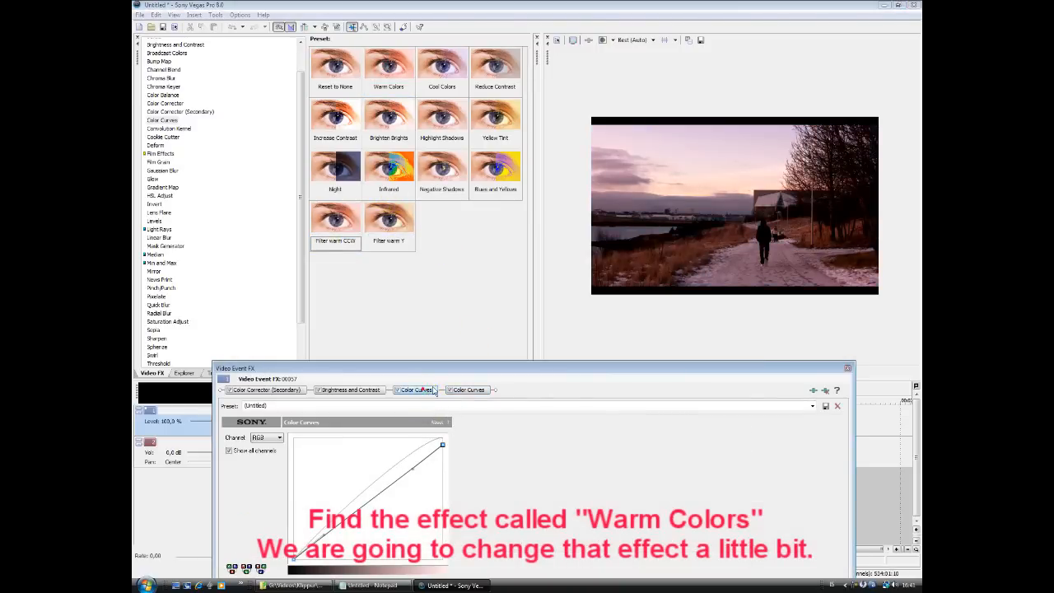
pyautogui.click(422, 388)
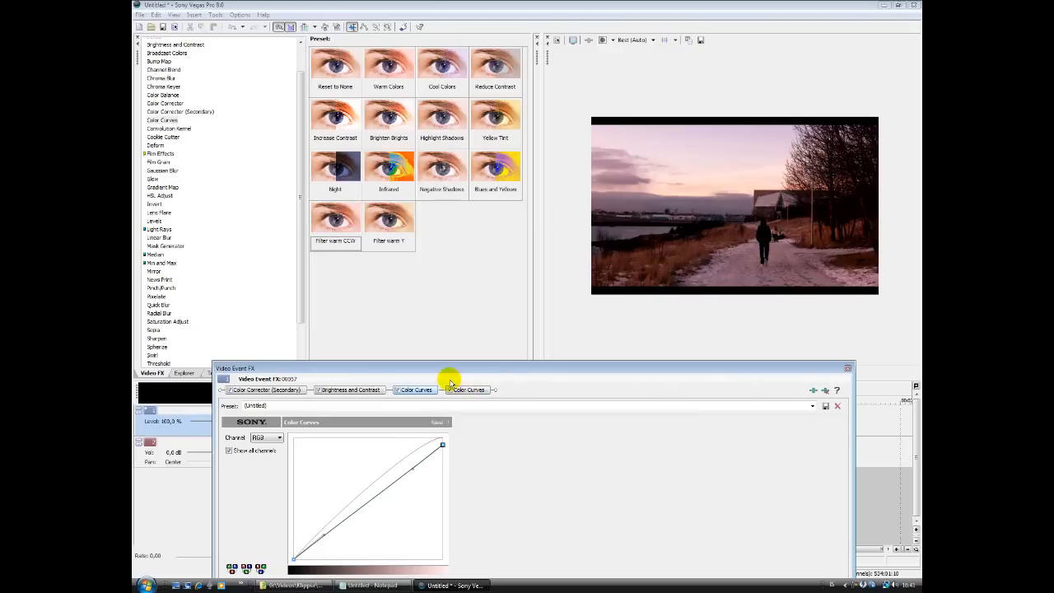
pyautogui.click(469, 390)
pyautogui.click(430, 389)
pyautogui.click(465, 390)
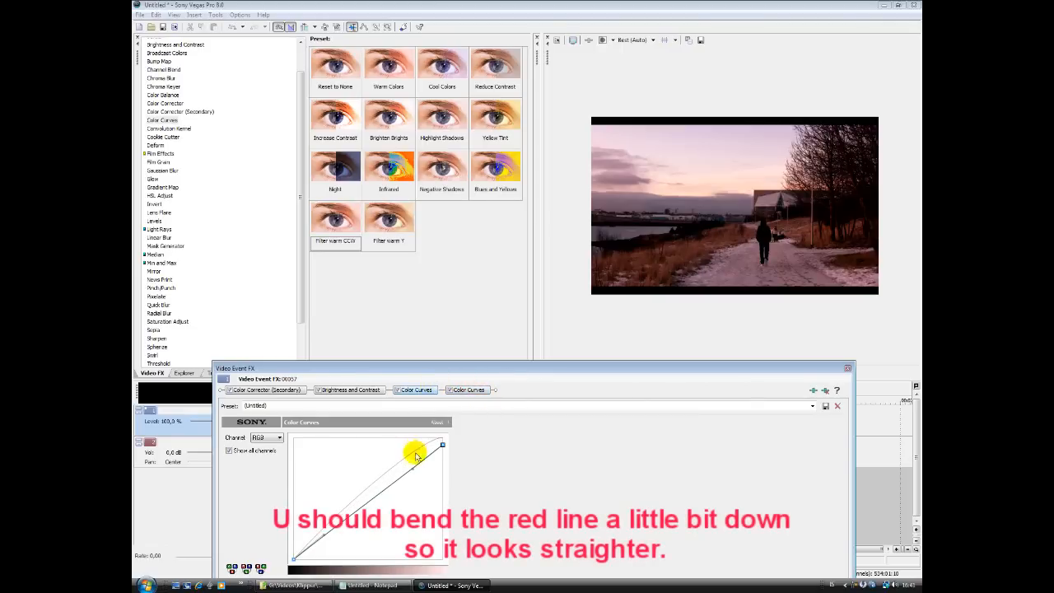
# Step: Bend the red curve of the Warm Colors effect down until it is nearly straight, and remove the Filter warm CCW effect
pyautogui.moveTo(420, 440); pyautogui.dragTo(426, 446)
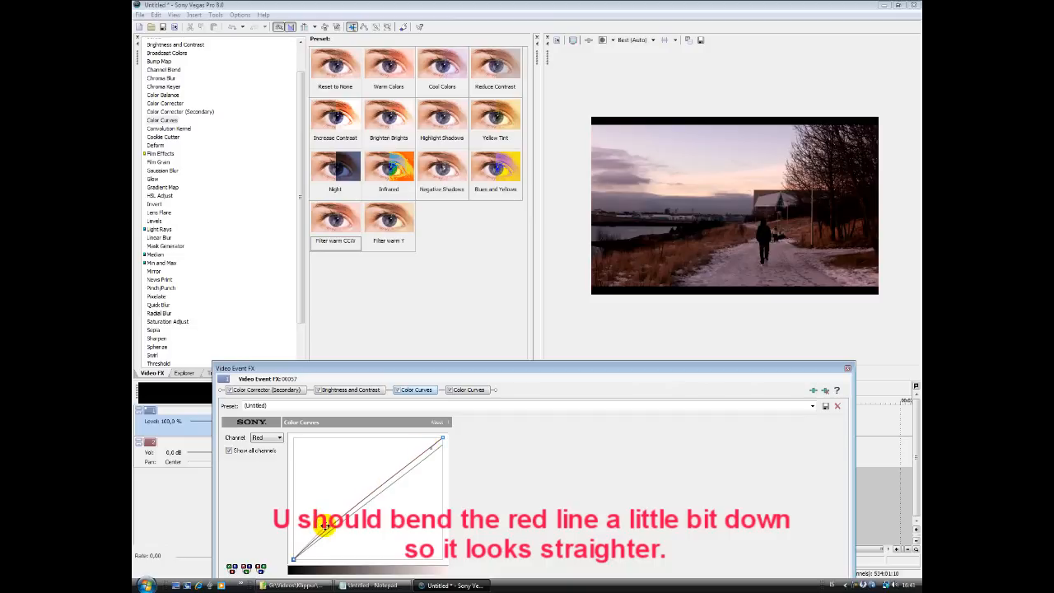
pyautogui.click(461, 390)
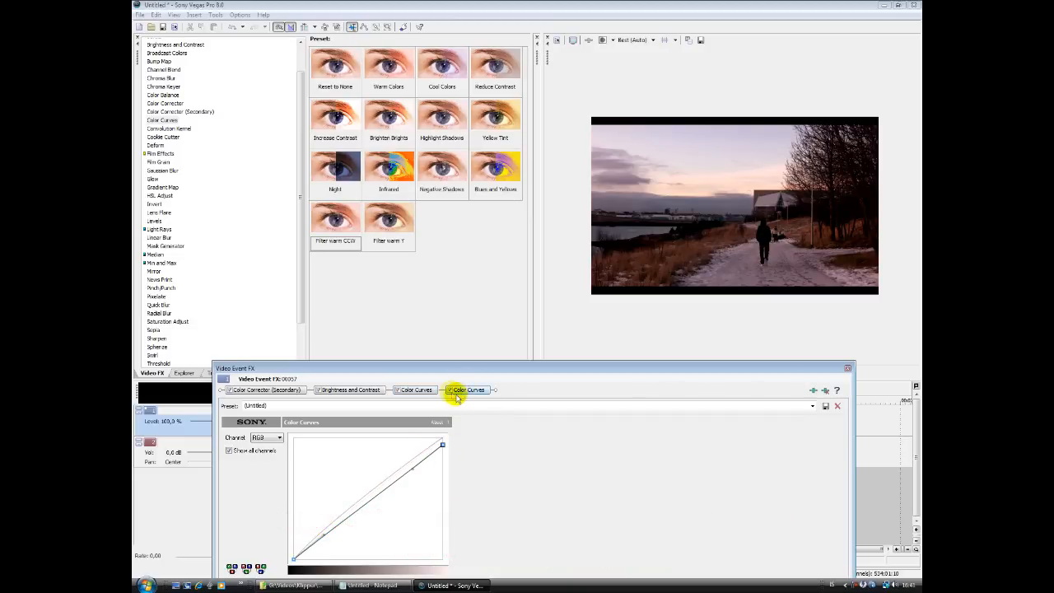
pyautogui.click(450, 391)
pyautogui.click(826, 389)
pyautogui.click(401, 390)
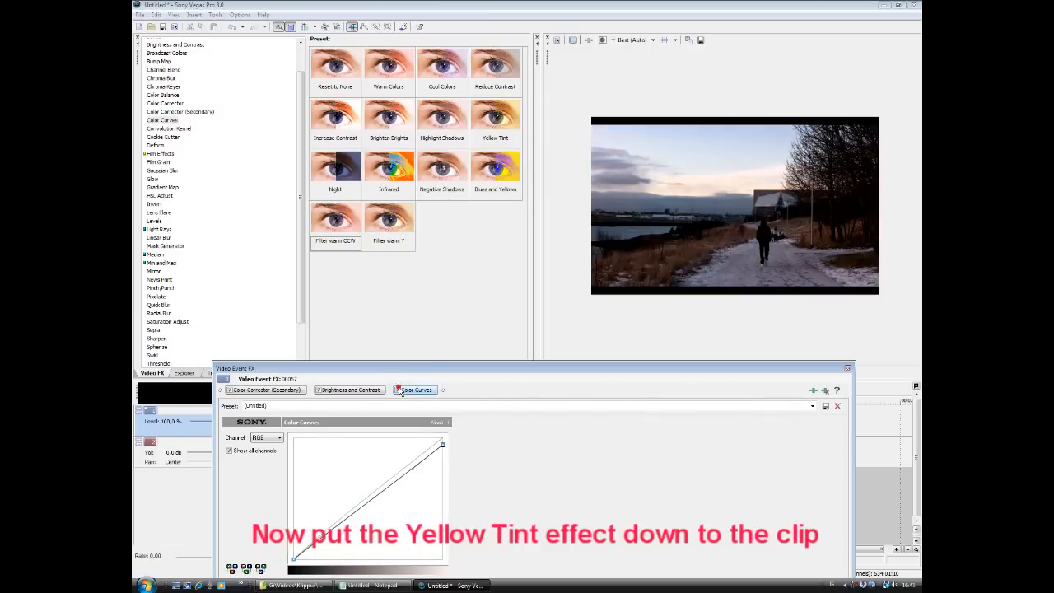
# Step: Add the Yellow Tint preset of Color Curves to the end of the clip's effect chain
pyautogui.moveTo(495, 115); pyautogui.dragTo(469, 395)
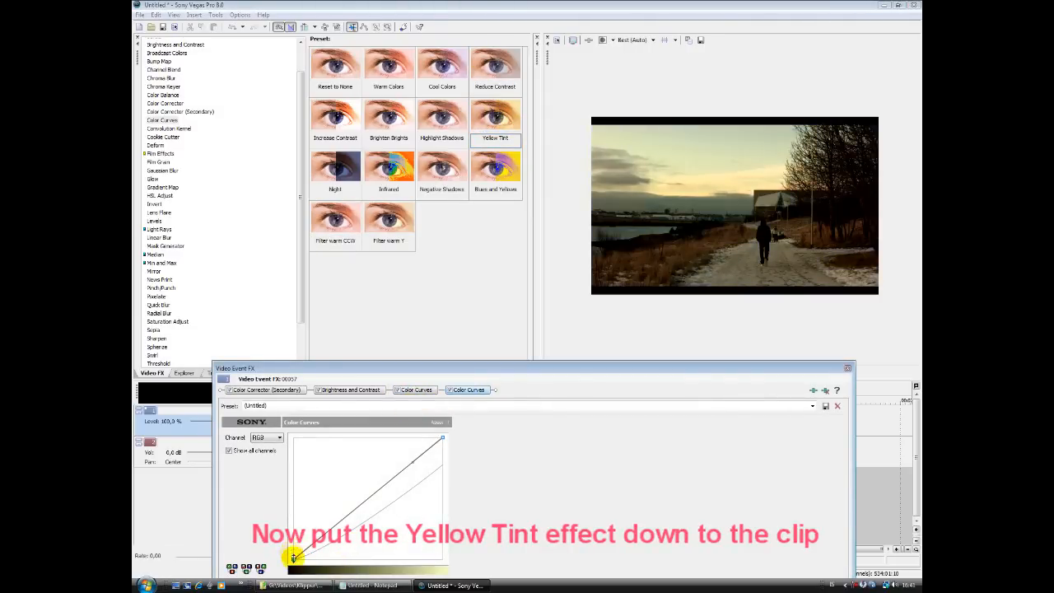
pyautogui.click(421, 391)
pyautogui.click(357, 240)
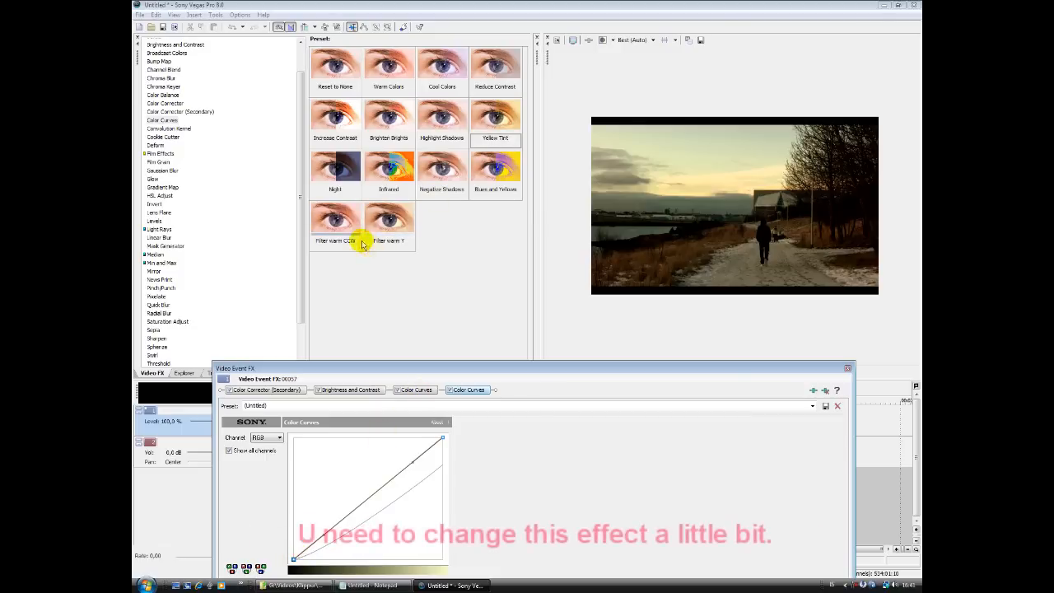
# Step: Add the Filter warm Y preset as a further Color Curves effect and compare its curves with the Yellow Tint ones
pyautogui.moveTo(401, 229); pyautogui.dragTo(464, 389)
pyautogui.click(519, 393)
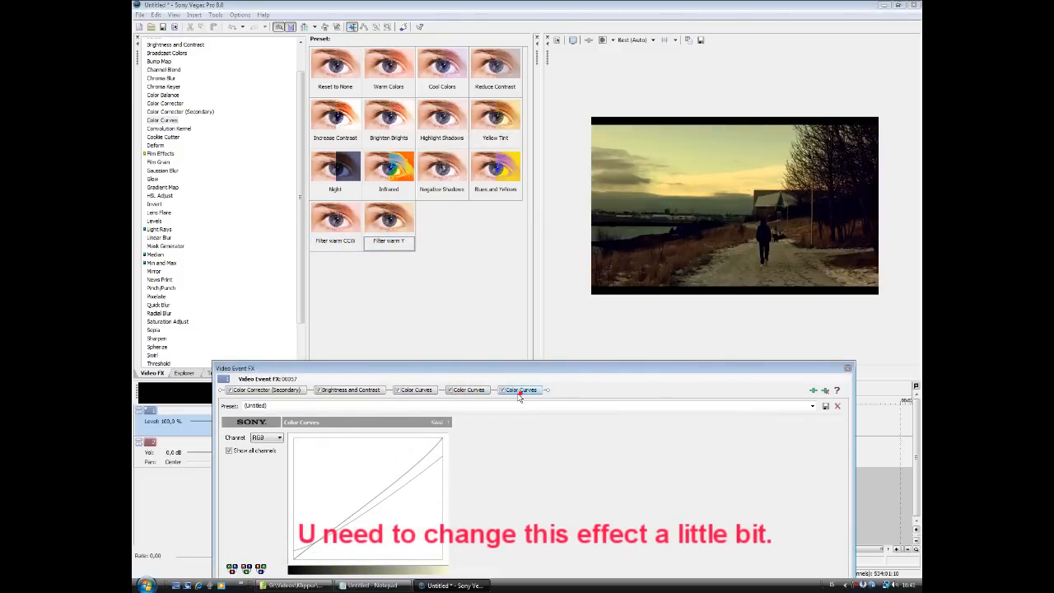
pyautogui.click(467, 390)
pyautogui.click(524, 391)
pyautogui.click(467, 390)
pyautogui.click(527, 390)
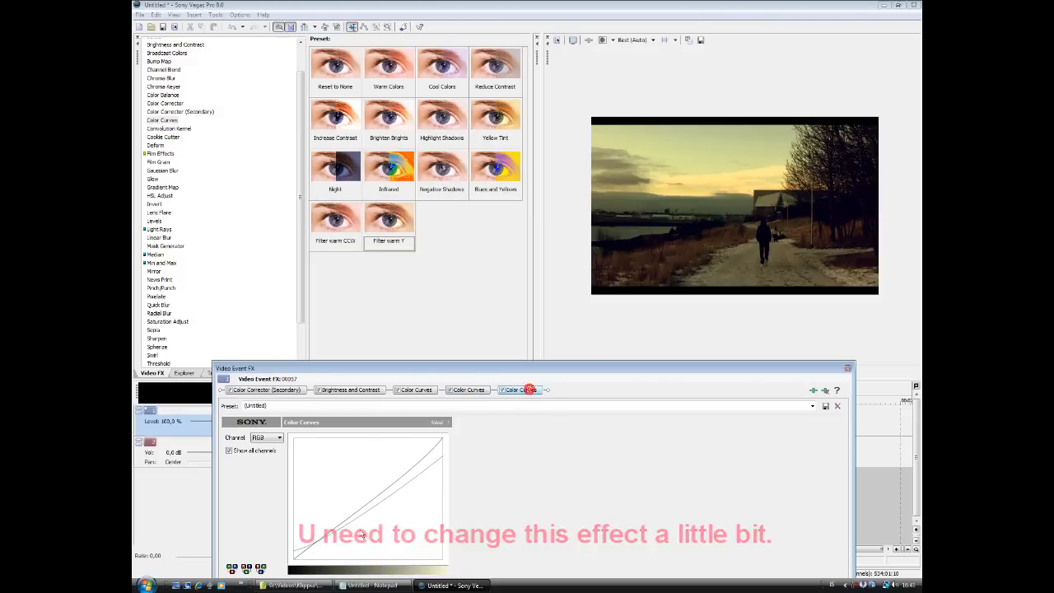
# Step: Straighten the blue curve of the Yellow Tint effect and raise it slightly, using the Filter warm Y curve as reference
pyautogui.click(464, 389)
pyautogui.click(408, 492)
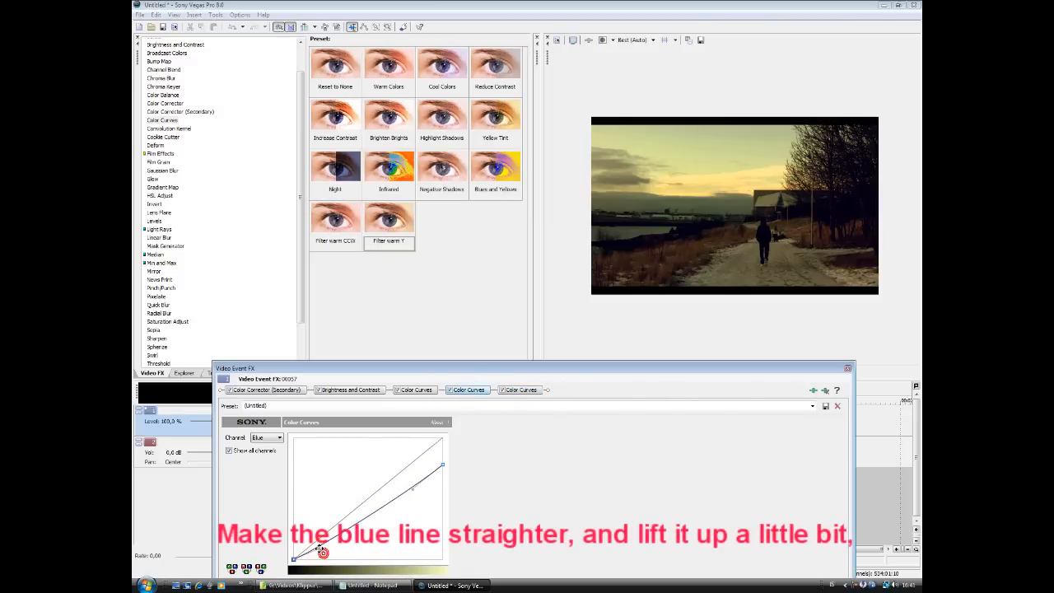
pyautogui.moveTo(292, 547); pyautogui.dragTo(294, 552)
pyautogui.click(531, 389)
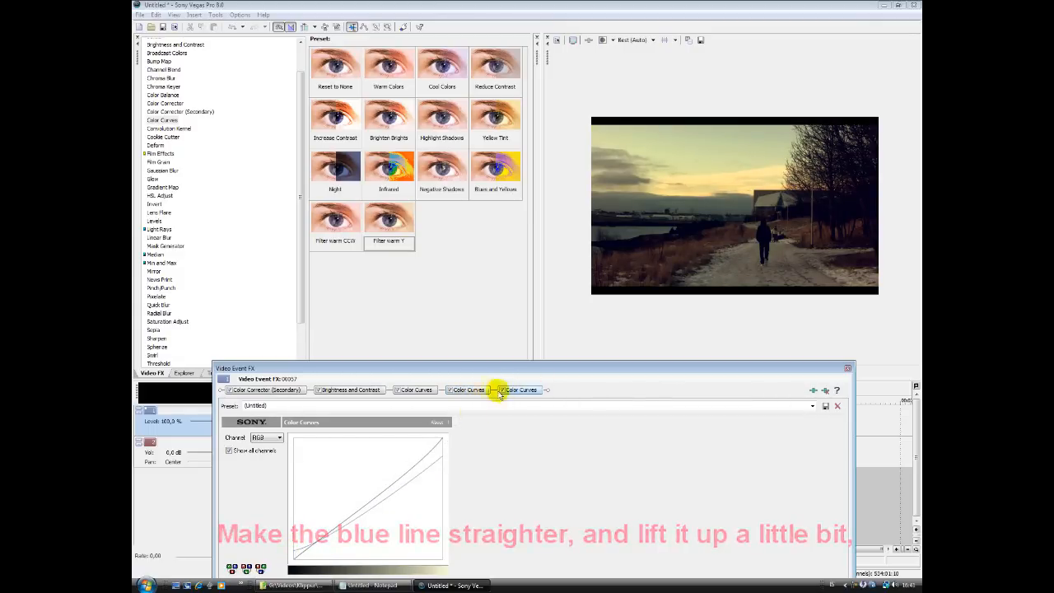
# Step: Bend the upper part of the Yellow Tint effect's RGB curve slightly down to match the Filter warm Y curve
pyautogui.click(476, 391)
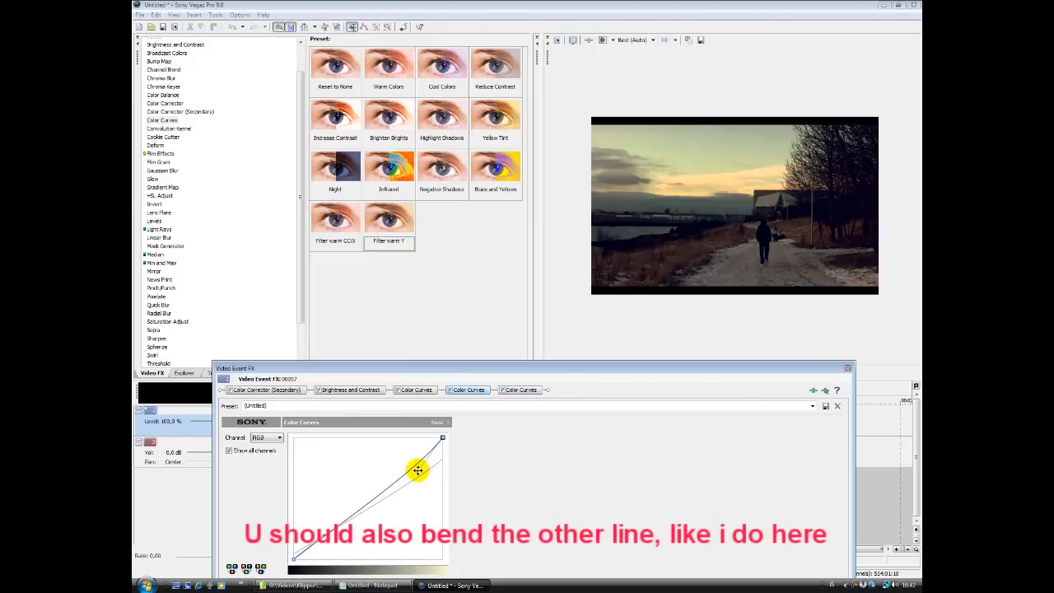
pyautogui.moveTo(419, 470); pyautogui.dragTo(418, 471)
pyautogui.click(504, 392)
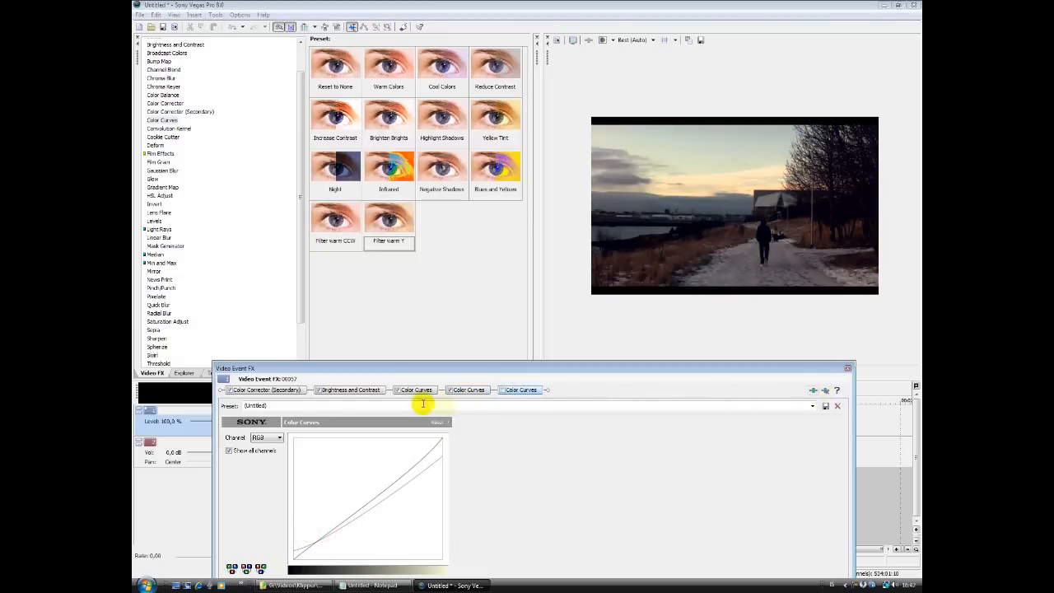
# Step: Compare the clip with the last two Color Curves effects switched on and off, and remove the Filter warm Y reference effect
pyautogui.click(503, 390)
pyautogui.click(449, 392)
pyautogui.click(503, 392)
pyautogui.click(825, 390)
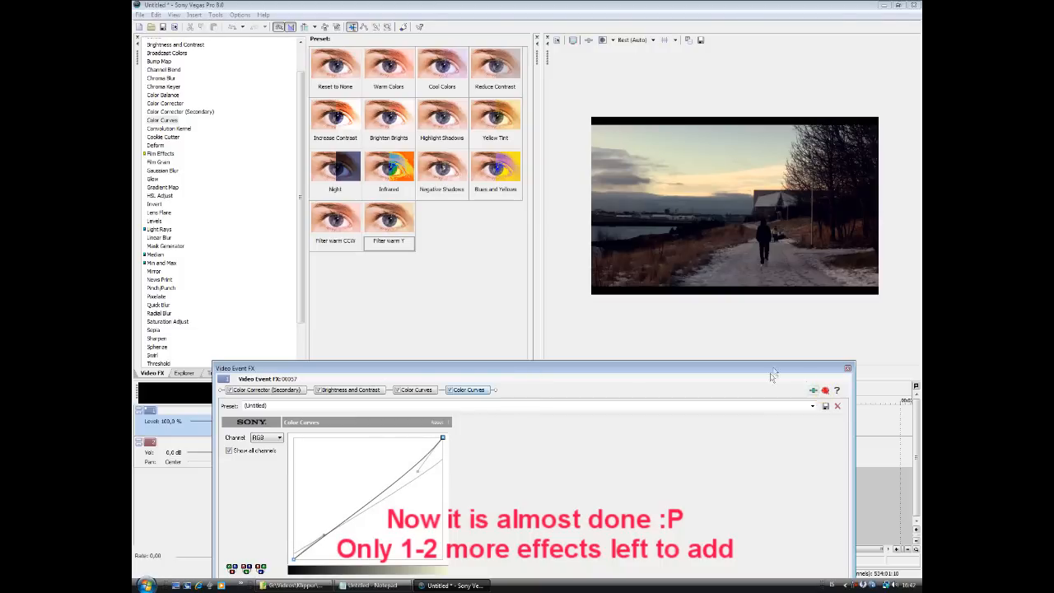
pyautogui.click(848, 369)
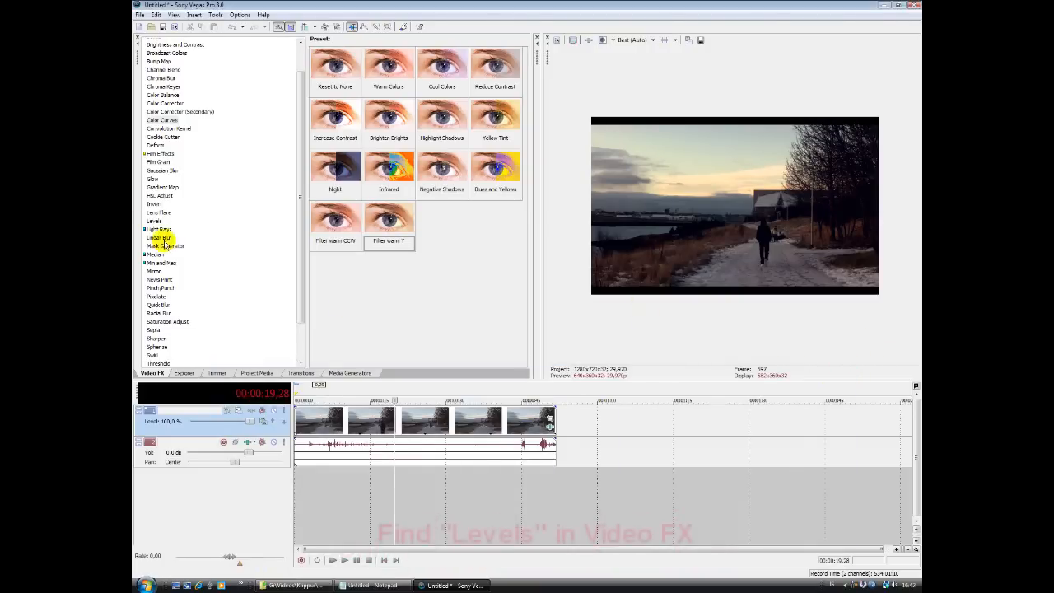
# Step: Try the Filter warm L preset of Levels at the end of the clip's effect chain and remove it again
pyautogui.click(153, 204)
pyautogui.click(152, 213)
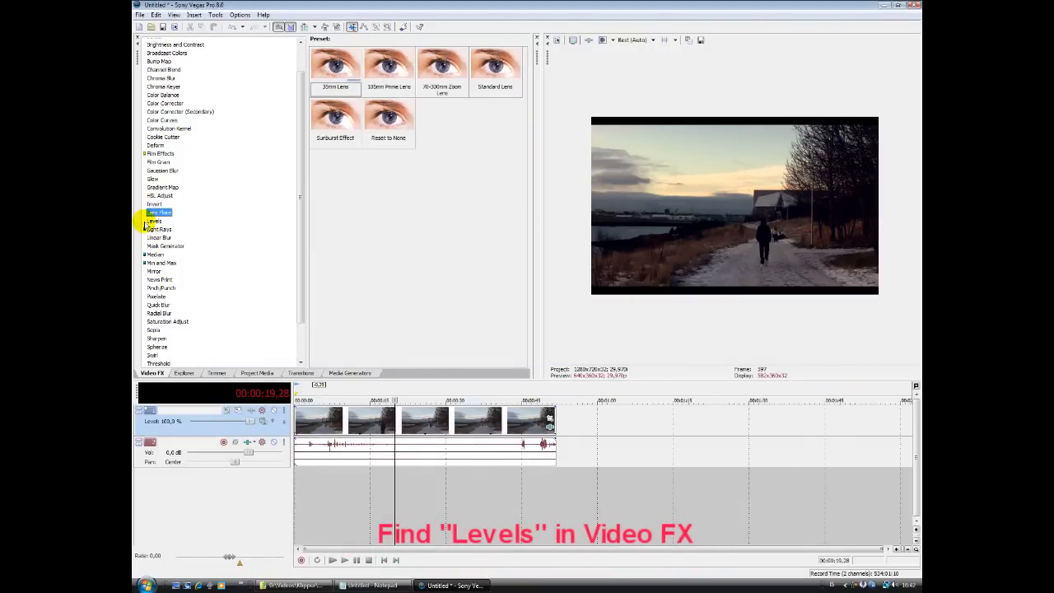
pyautogui.click(149, 221)
pyautogui.moveTo(495, 119); pyautogui.dragTo(519, 414)
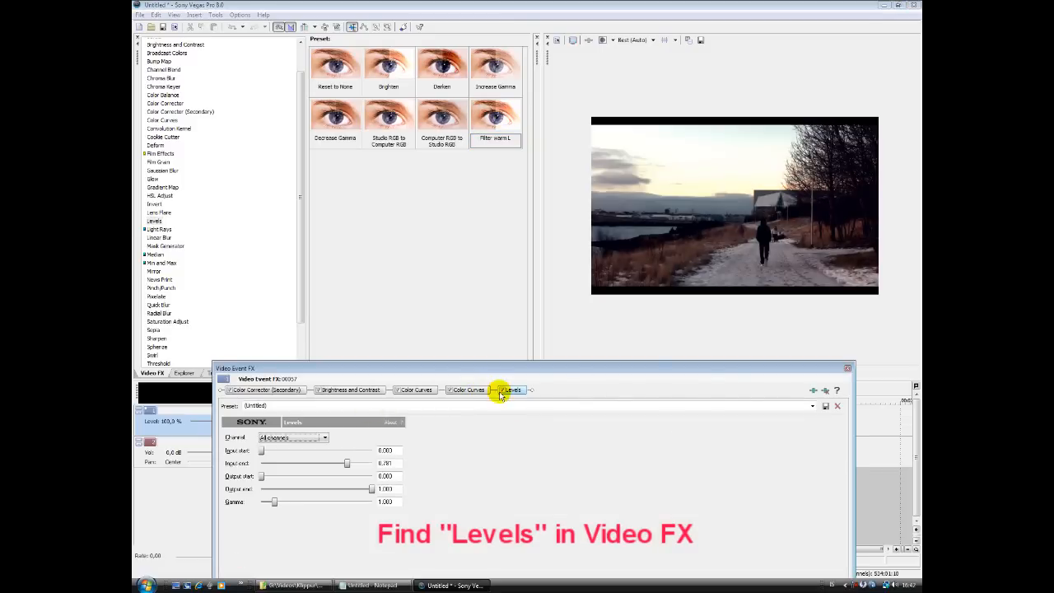
pyautogui.click(500, 390)
pyautogui.click(832, 392)
# Step: Add the Studio RGB to Computer RGB preset of Levels to the end of the effect chain and set its input start to 0.000
pyautogui.click(340, 126)
pyautogui.click(399, 138)
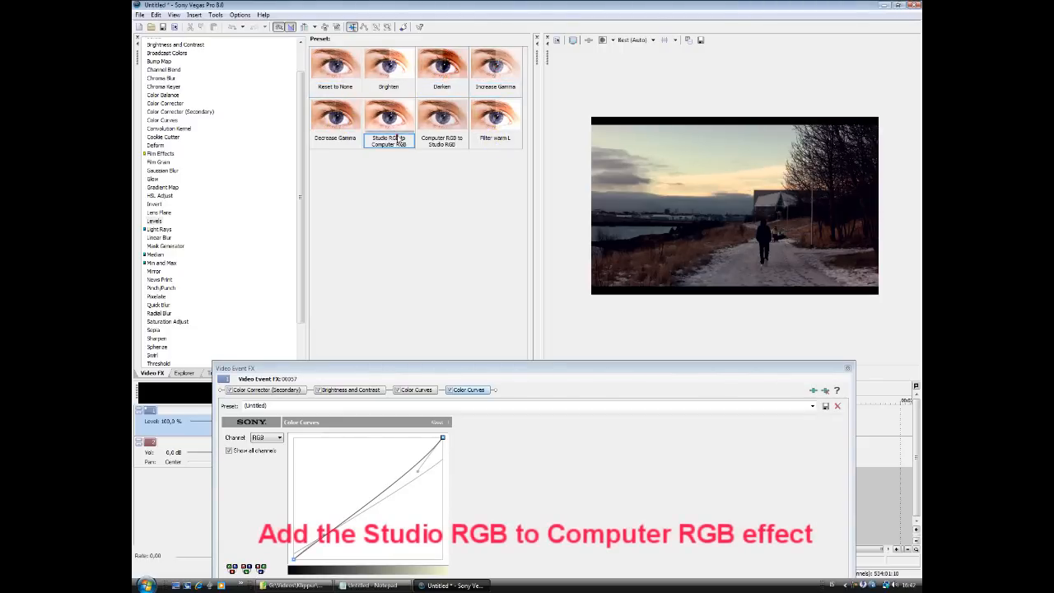
pyautogui.moveTo(394, 139); pyautogui.dragTo(502, 392)
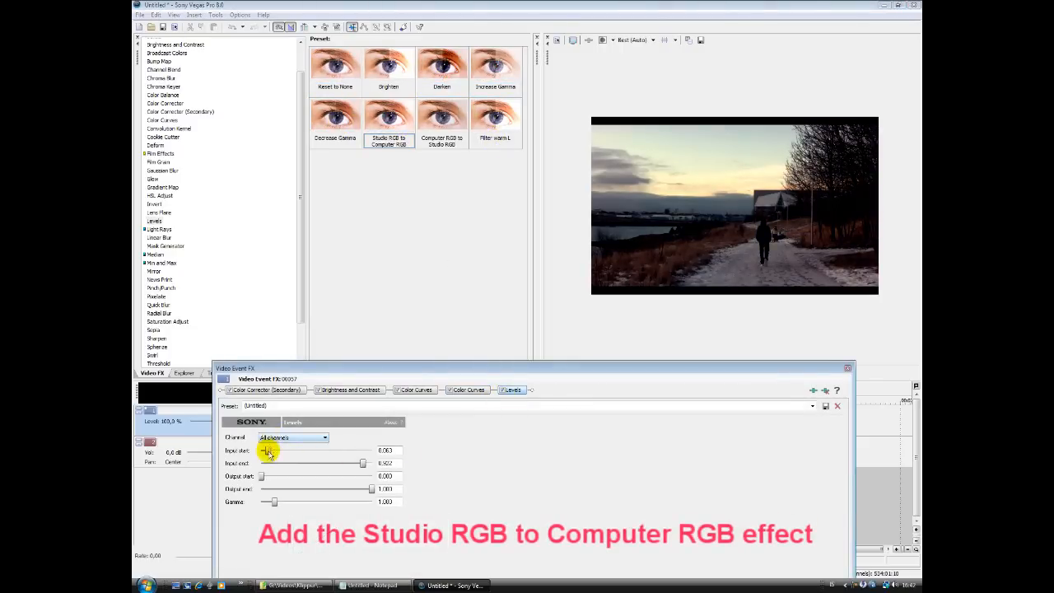
pyautogui.moveTo(271, 453); pyautogui.dragTo(247, 452)
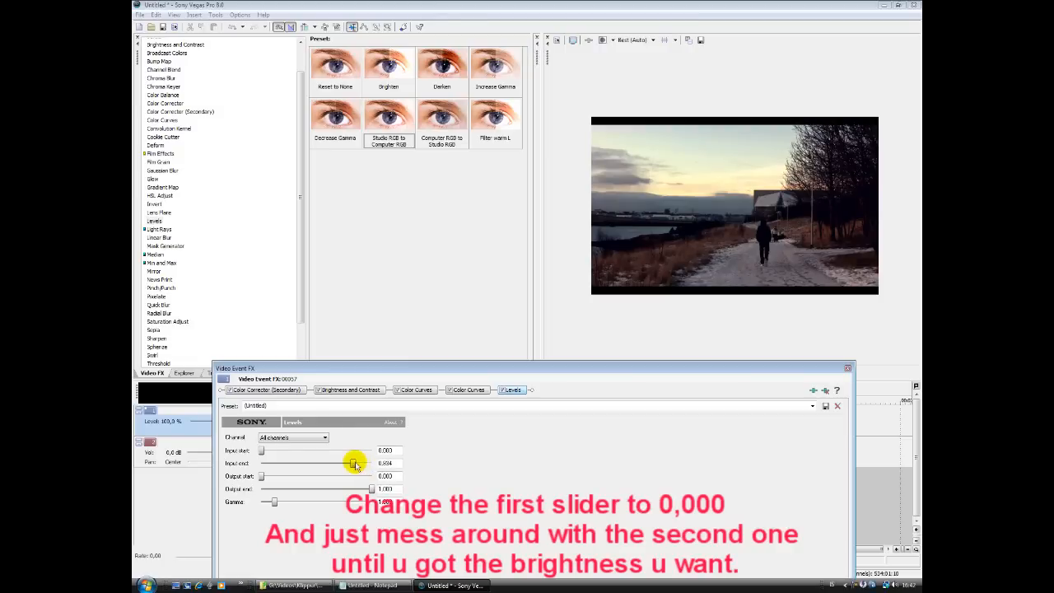
# Step: Adjust the input end of Levels to about 0.857, comparing the preview with the effect switched on and off
pyautogui.moveTo(355, 465); pyautogui.dragTo(353, 466)
pyautogui.moveTo(351, 464)
pyautogui.mouseDown()
pyautogui.moveTo(293, 460)
pyautogui.moveTo(349, 462)
pyautogui.mouseUp()
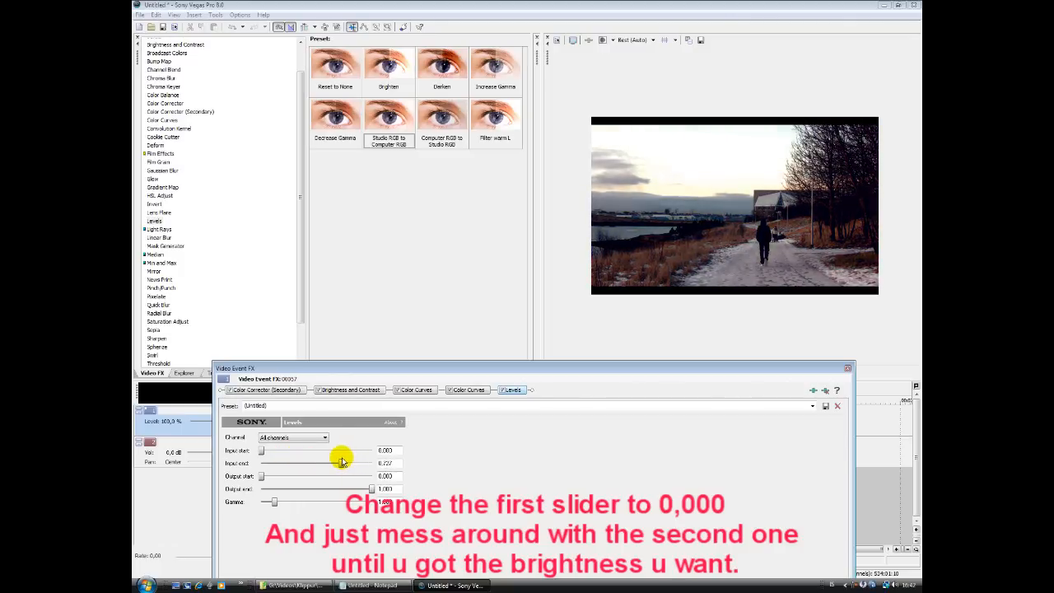
pyautogui.click(502, 389)
pyautogui.click(502, 390)
pyautogui.click(502, 390)
pyautogui.click(502, 389)
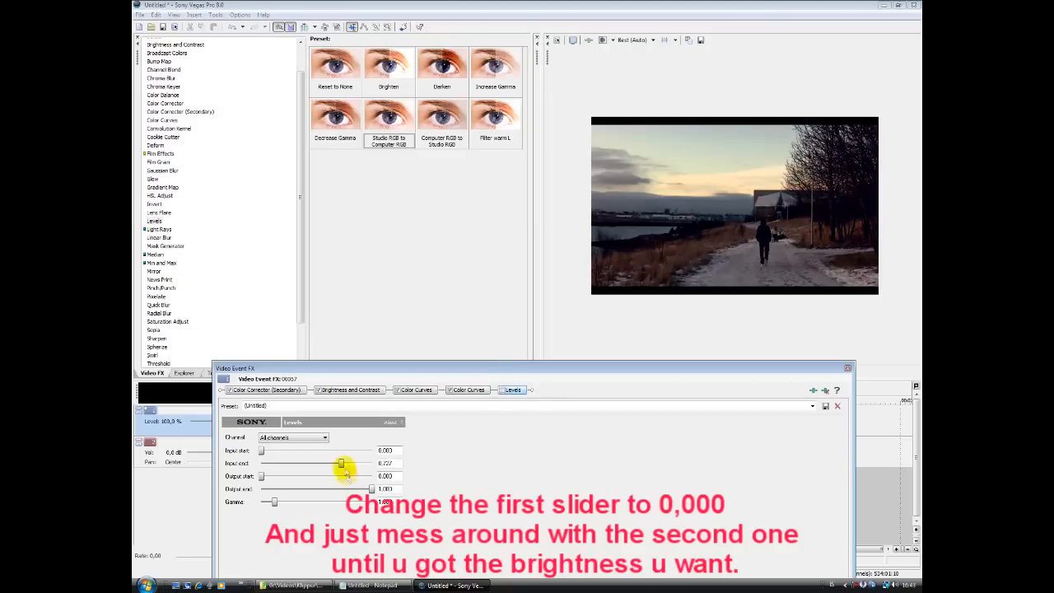
pyautogui.click(501, 391)
pyautogui.moveTo(356, 466); pyautogui.dragTo(357, 464)
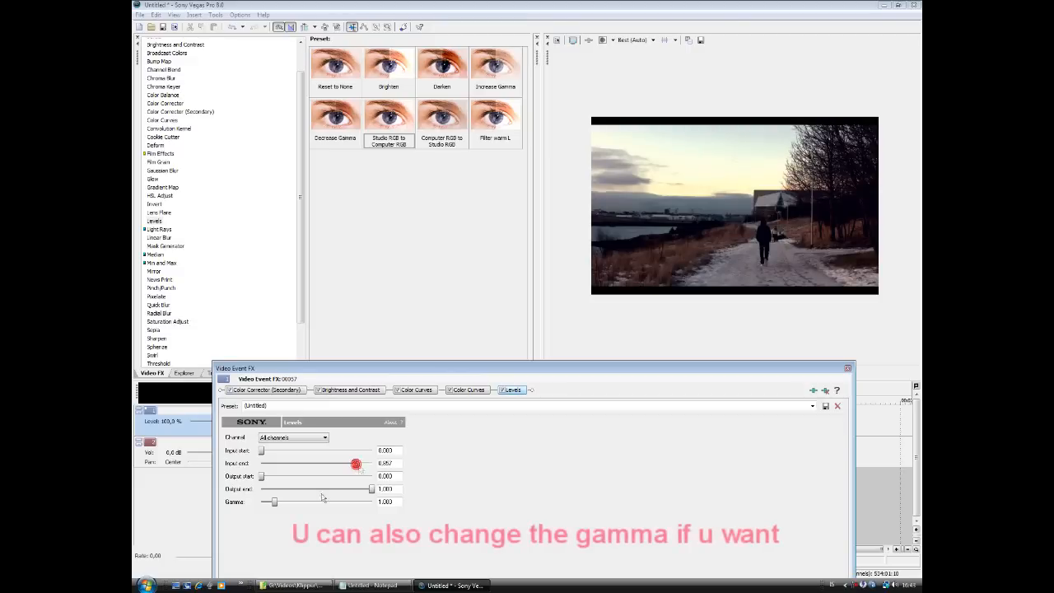
# Step: Adjust the gamma of Levels to about 1.096 and close the clip's effect settings
pyautogui.click(266, 503)
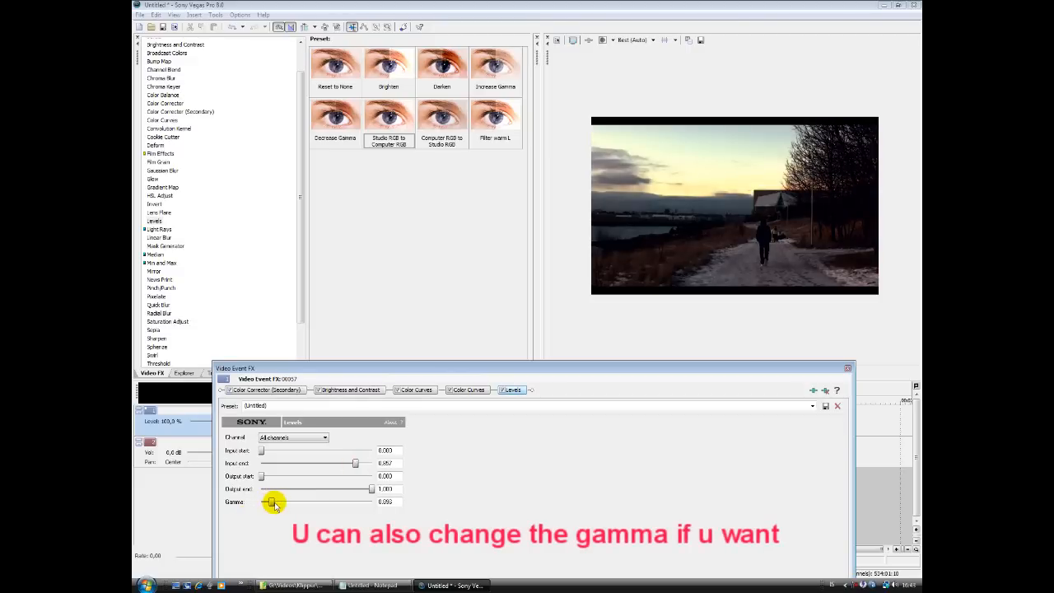
pyautogui.moveTo(273, 505); pyautogui.dragTo(275, 504)
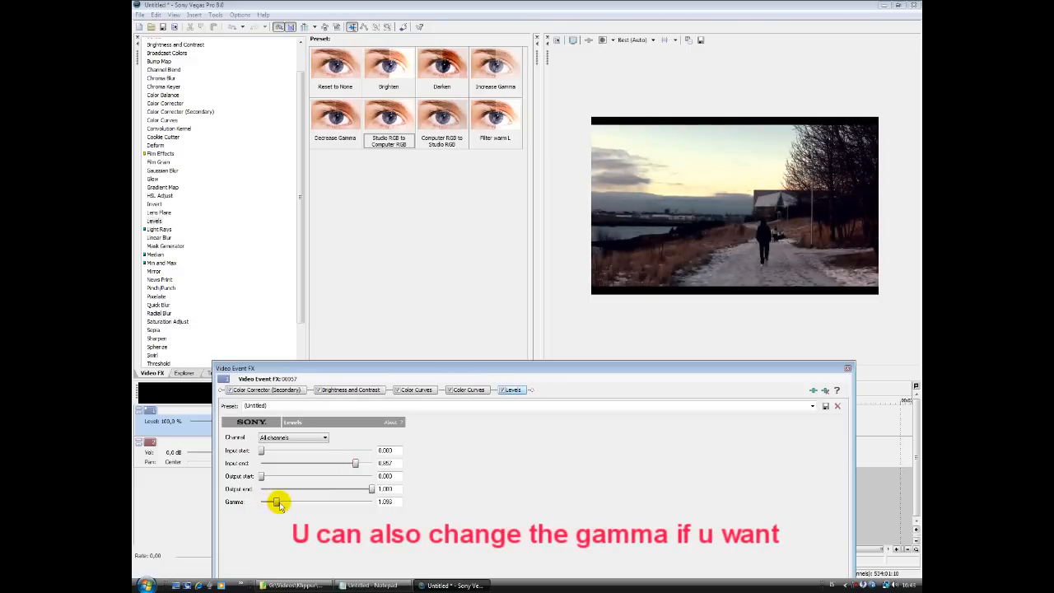
pyautogui.click(848, 368)
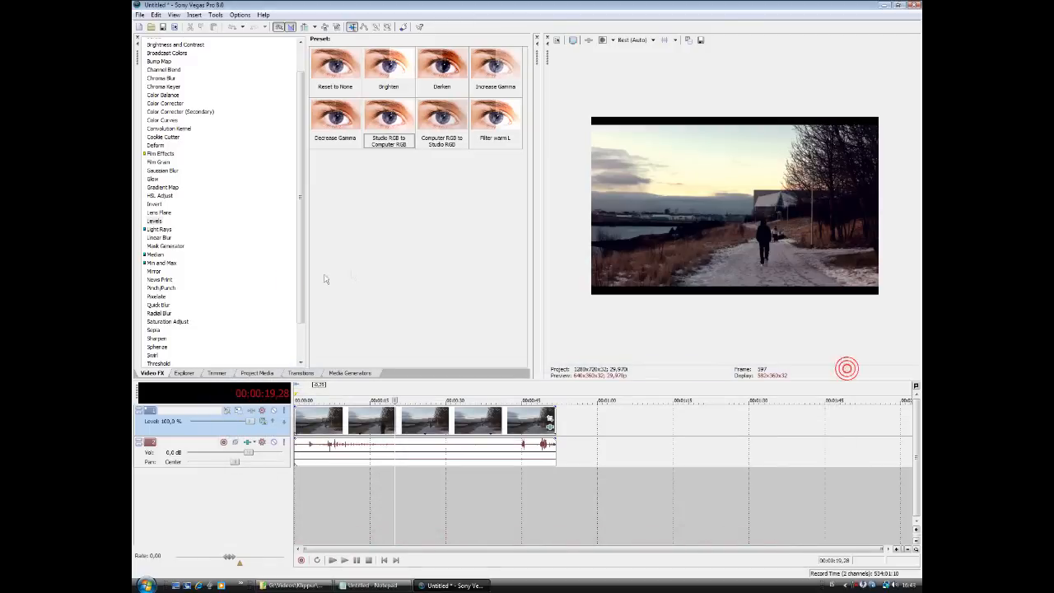
# Step: Add the Light preset of Unsharp Mask to the video clip
pyautogui.click(167, 290)
pyautogui.scroll(-2, 169, 313)
pyautogui.click(163, 344)
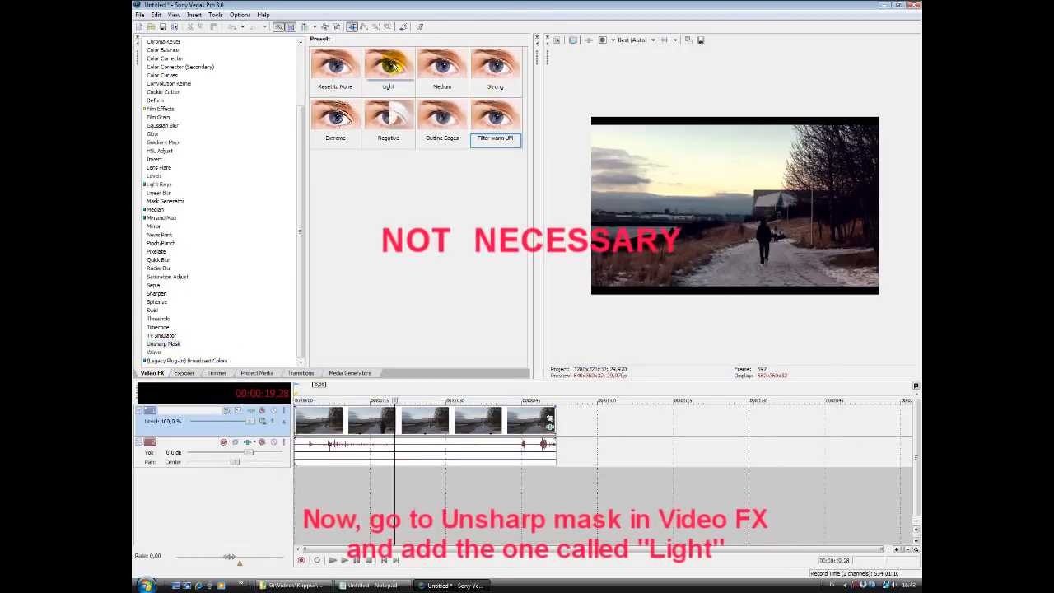
pyautogui.moveTo(483, 477); pyautogui.dragTo(478, 424)
# Step: Try the Filter warm UM preset as a further Unsharp Mask effect and remove it again
pyautogui.click(495, 137)
pyautogui.moveTo(602, 368); pyautogui.dragTo(597, 384)
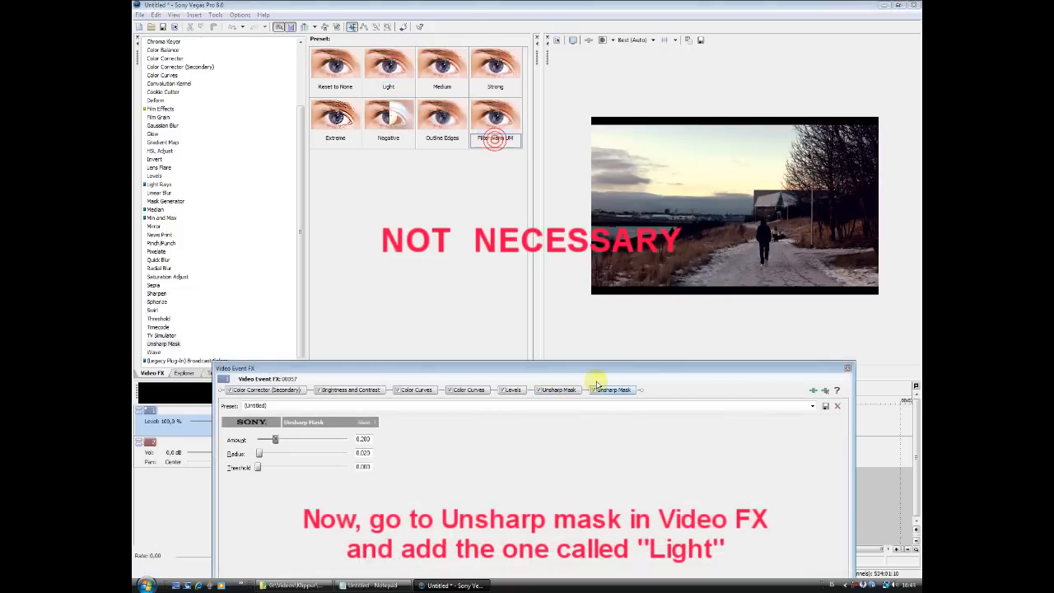
pyautogui.click(827, 394)
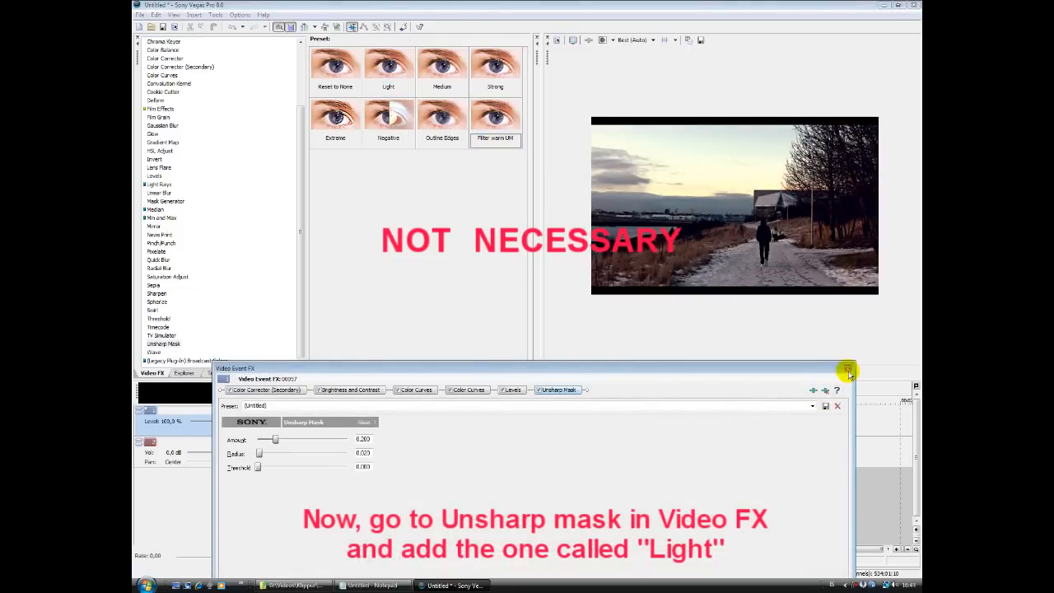
# Step: Close the clip's effect settings and play the filtered clip from the start
pyautogui.click(848, 369)
pyautogui.press('space')
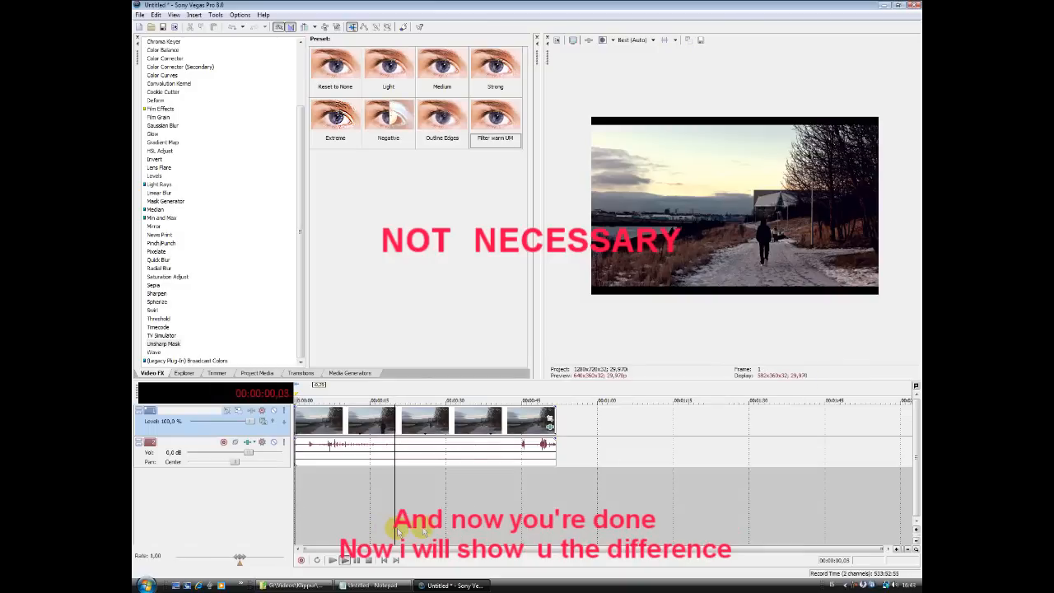